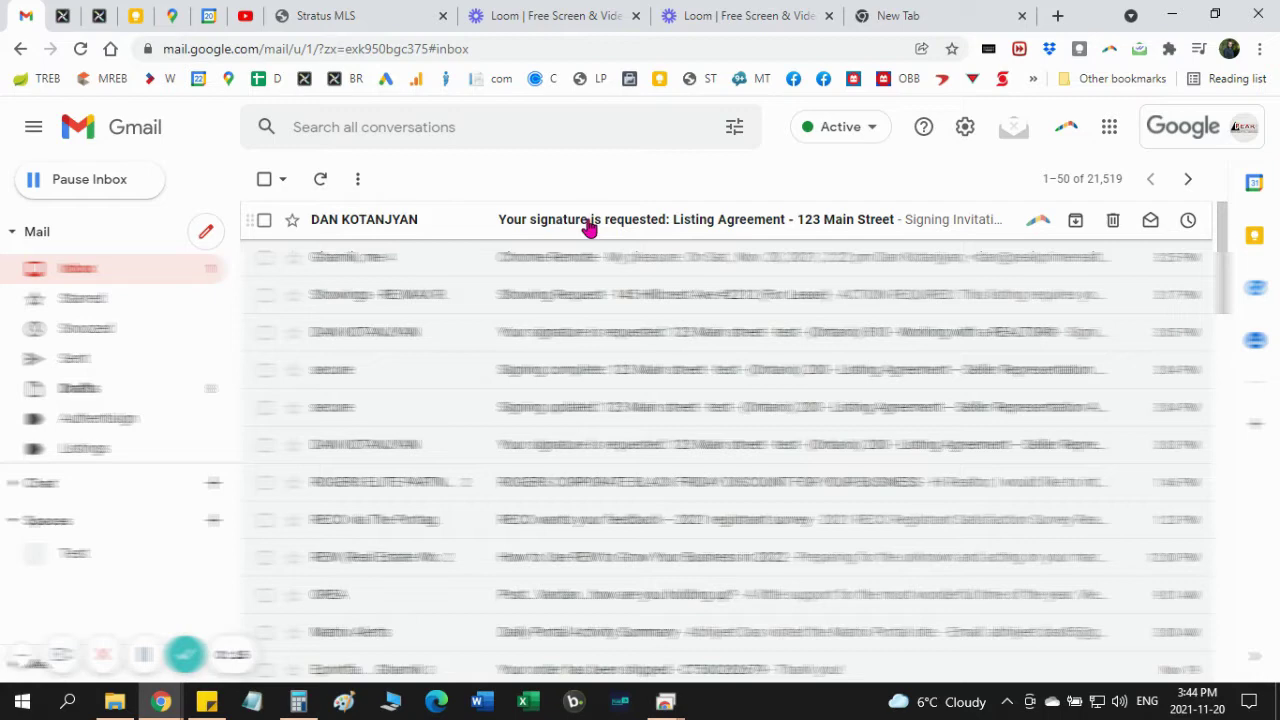
Step: Open the emailed signing invitation for the listing agreement, start signing, and accept the participant acknowledgement
{"action": "left_click", "coordinate": [630, 228]}
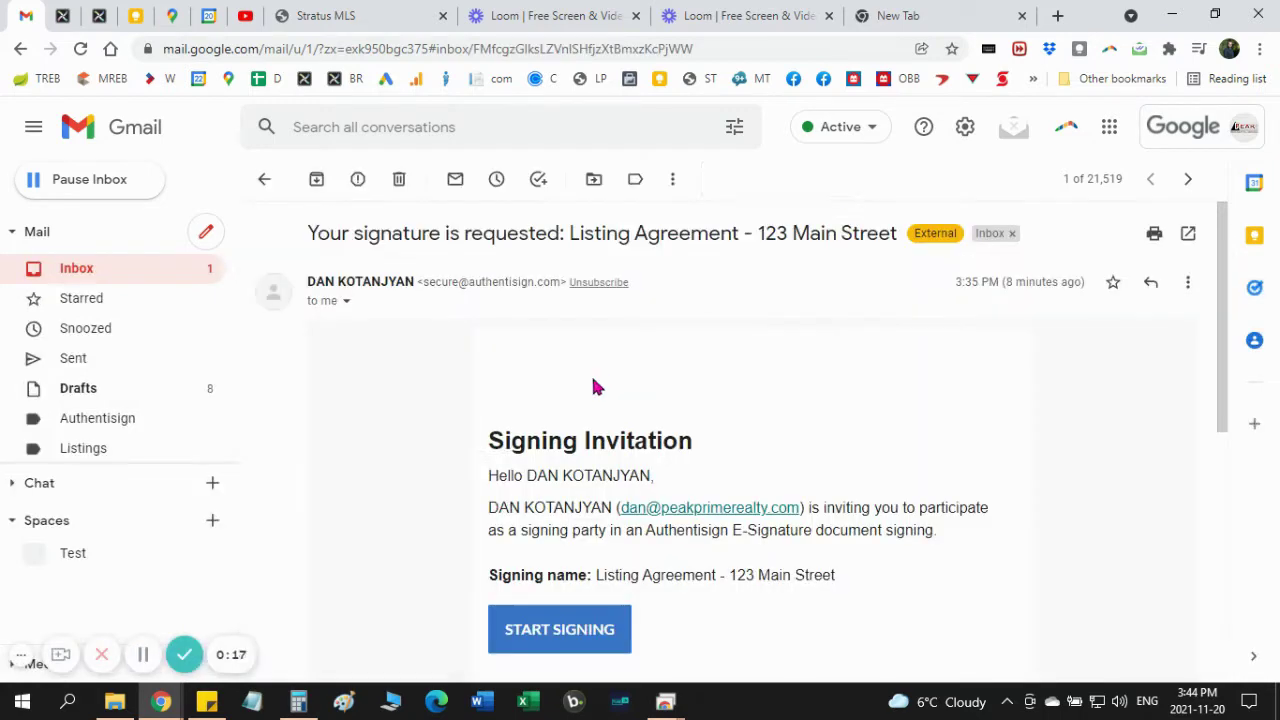
{"action": "scroll", "coordinate": [592, 390], "scroll_direction": "down", "scroll_amount": 2}
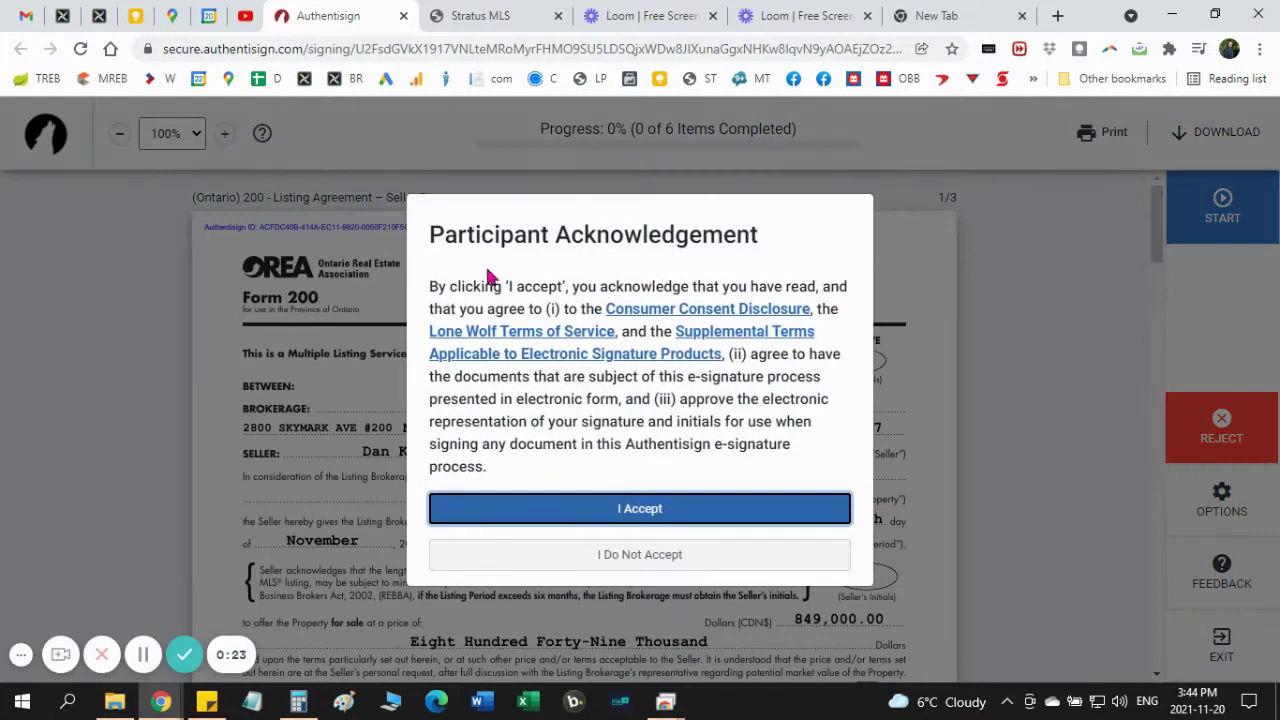
{"action": "left_click", "coordinate": [634, 514]}
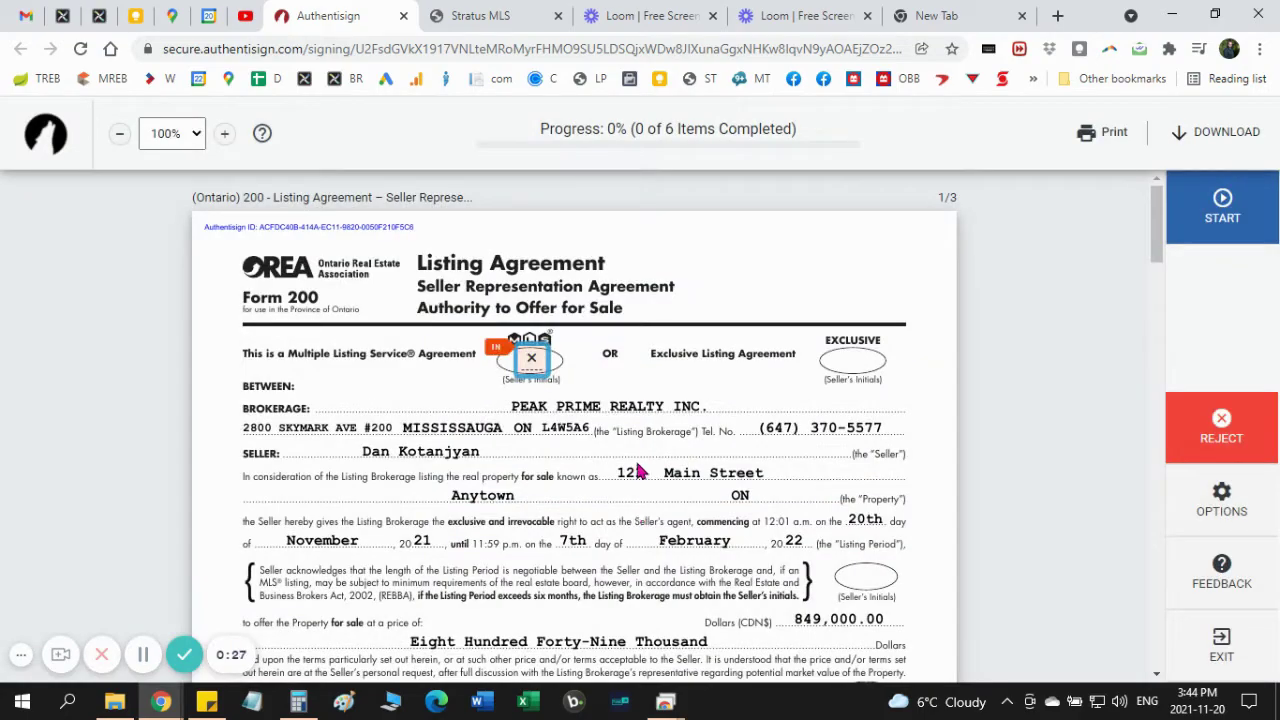
Step: Review all three pages of the listing agreement, including the filled-in terms and the marked initial and signature fields
{"action": "scroll", "coordinate": [638, 472], "scroll_direction": "down", "scroll_amount": 4}
{"action": "scroll", "coordinate": [638, 472], "scroll_direction": "down", "scroll_amount": 20}
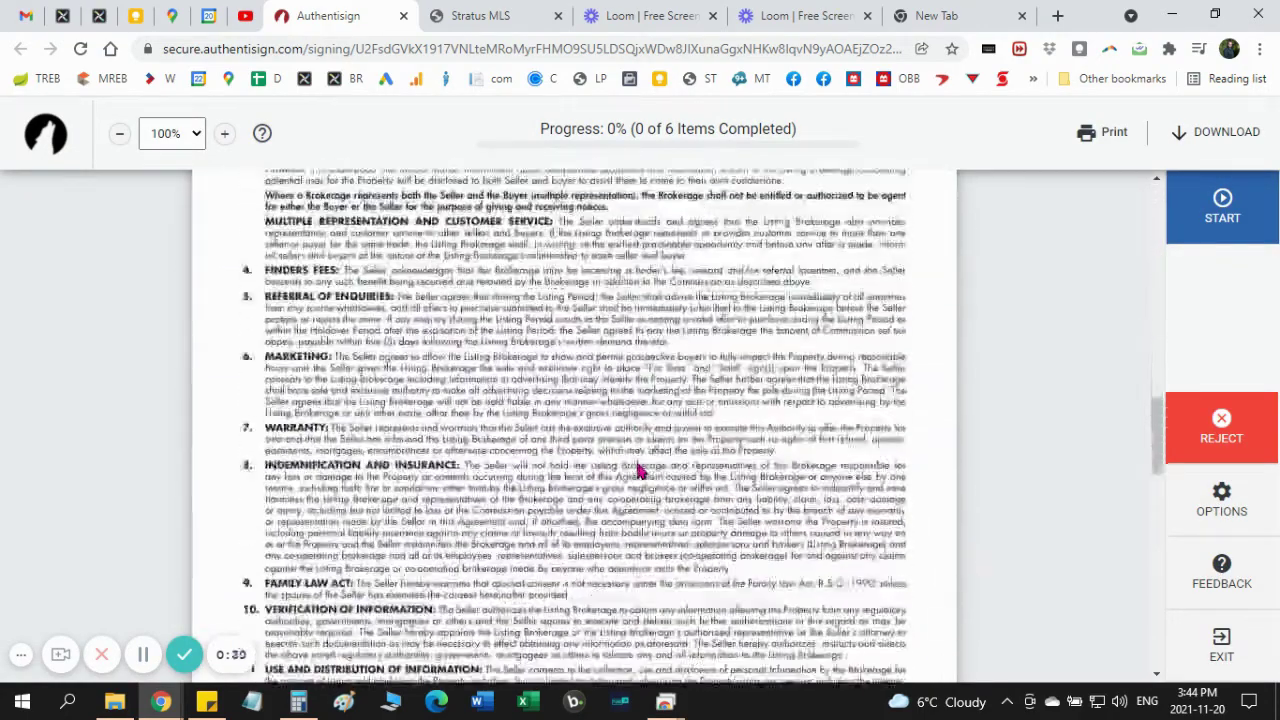
{"action": "scroll", "coordinate": [640, 470], "scroll_direction": "up", "scroll_amount": 20}
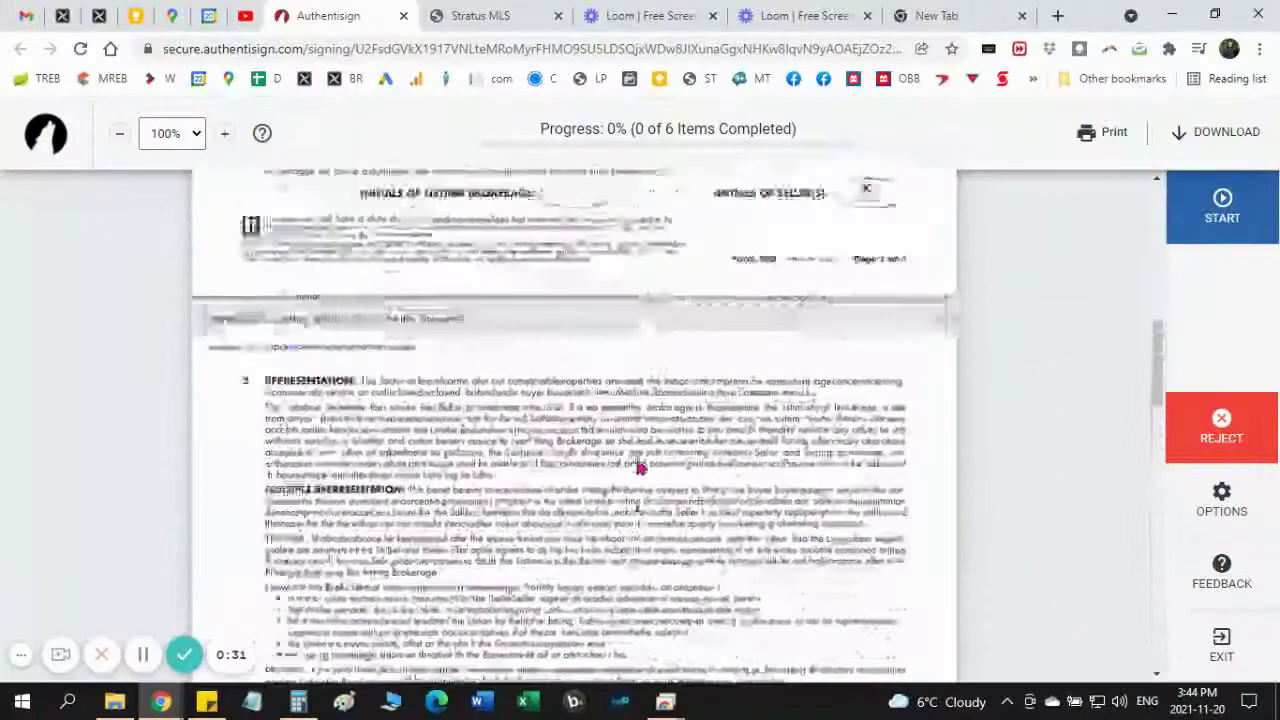
{"action": "scroll", "coordinate": [642, 457], "scroll_direction": "down", "scroll_amount": 8}
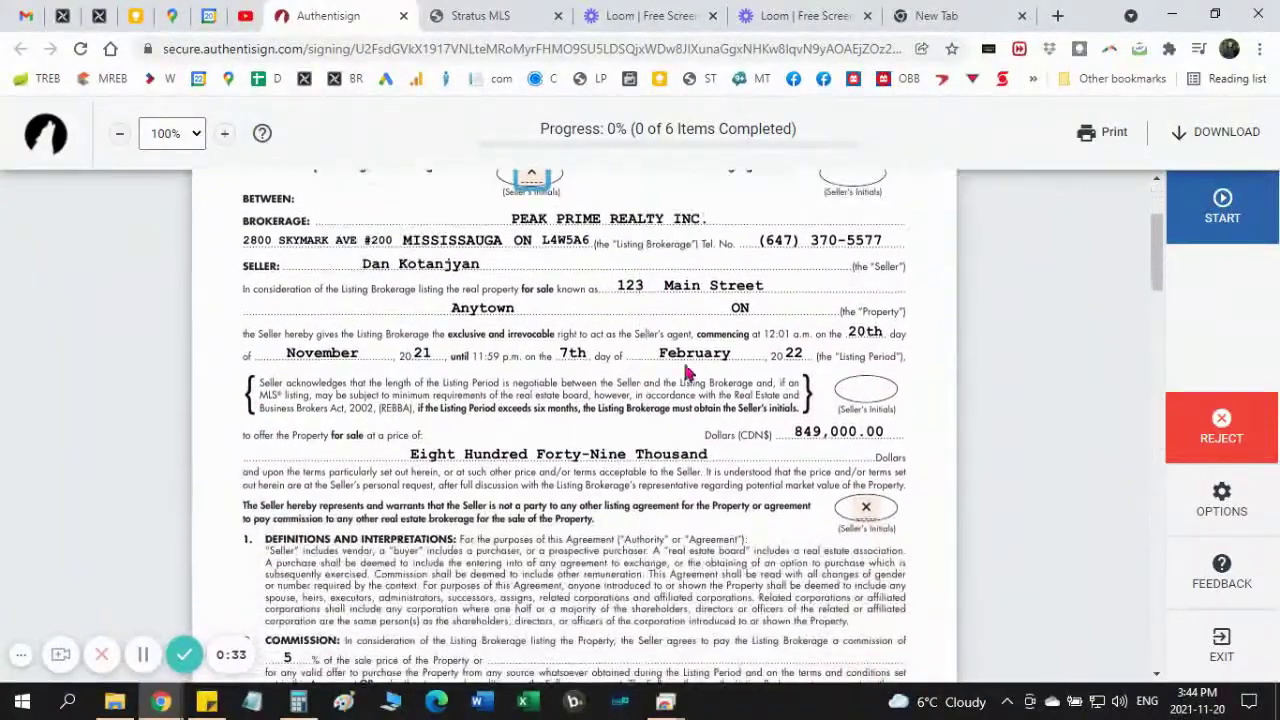
{"action": "scroll", "coordinate": [726, 478], "scroll_direction": "down", "scroll_amount": 15}
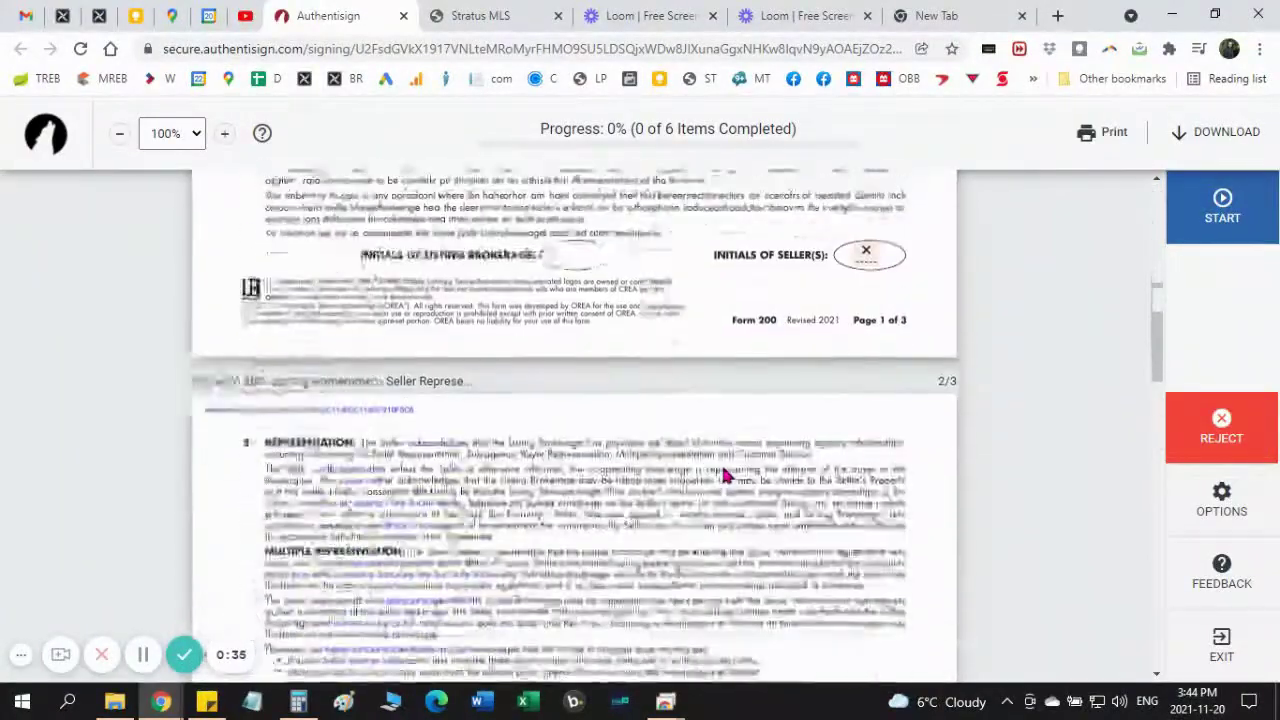
{"action": "scroll", "coordinate": [726, 478], "scroll_direction": "down", "scroll_amount": 5}
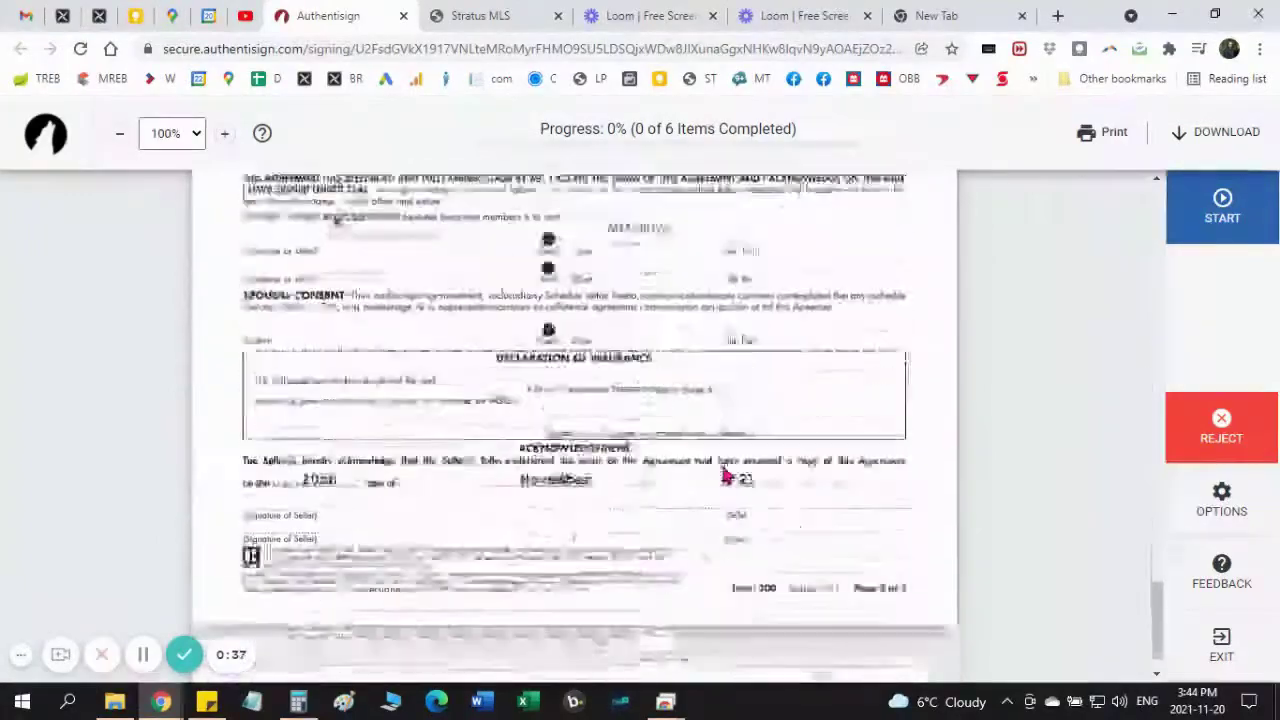
{"action": "scroll", "coordinate": [726, 472], "scroll_direction": "up", "scroll_amount": 8}
{"action": "scroll", "coordinate": [726, 470], "scroll_direction": "up", "scroll_amount": 15}
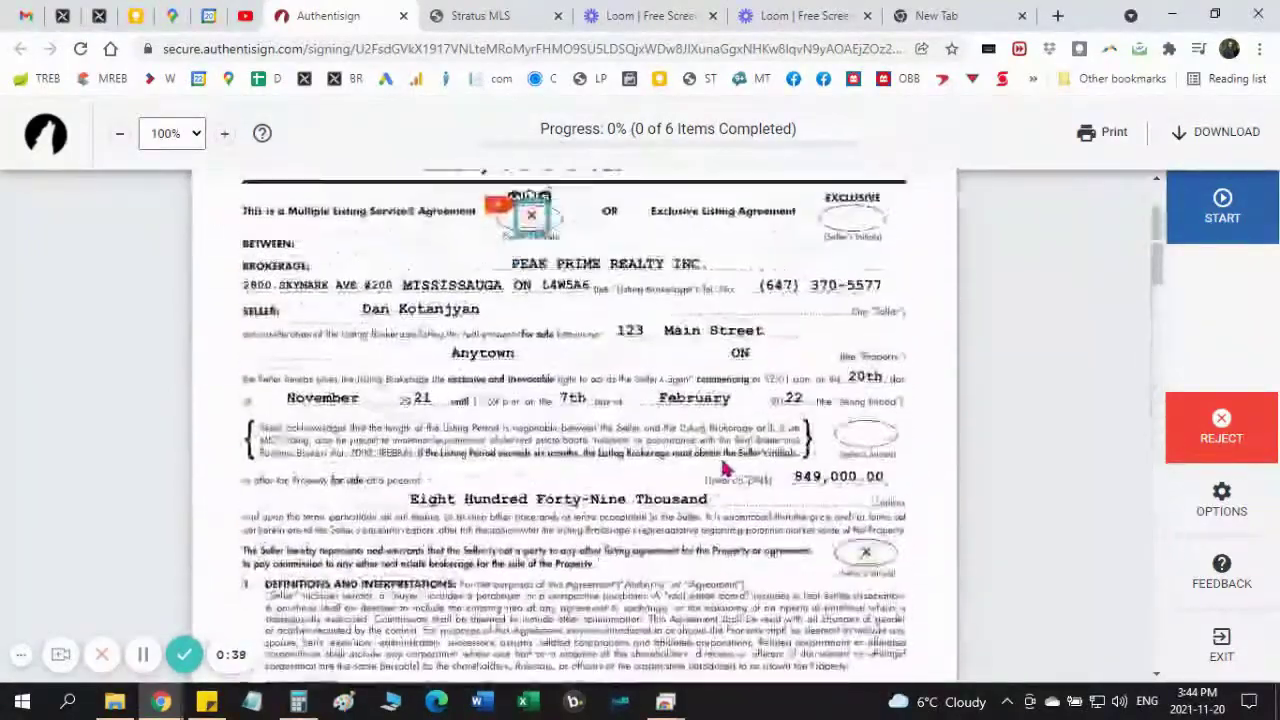
{"action": "scroll", "coordinate": [745, 461], "scroll_direction": "down", "scroll_amount": 2}
{"action": "scroll", "coordinate": [745, 461], "scroll_direction": "up", "scroll_amount": 2}
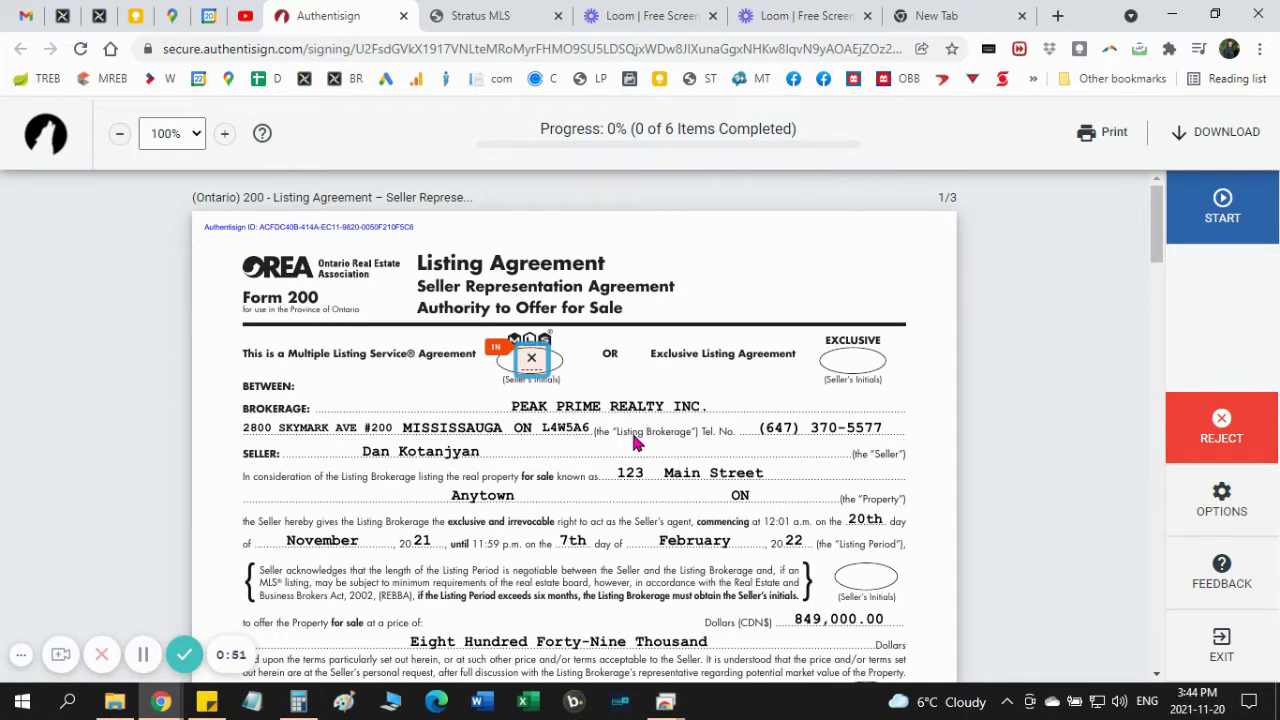
{"action": "scroll", "coordinate": [638, 443], "scroll_direction": "down", "scroll_amount": 3}
{"action": "scroll", "coordinate": [638, 443], "scroll_direction": "up", "scroll_amount": 3}
{"action": "scroll", "coordinate": [641, 437], "scroll_direction": "down", "scroll_amount": 3}
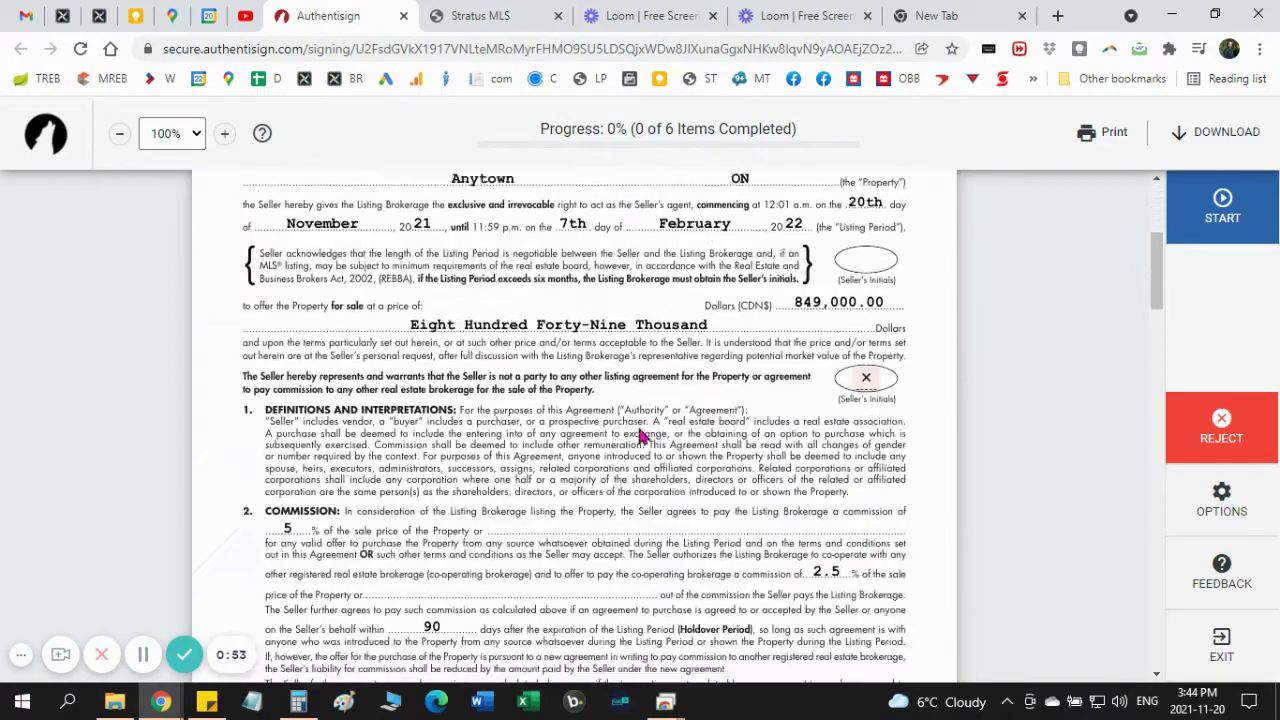
{"action": "scroll", "coordinate": [641, 437], "scroll_direction": "up", "scroll_amount": 3}
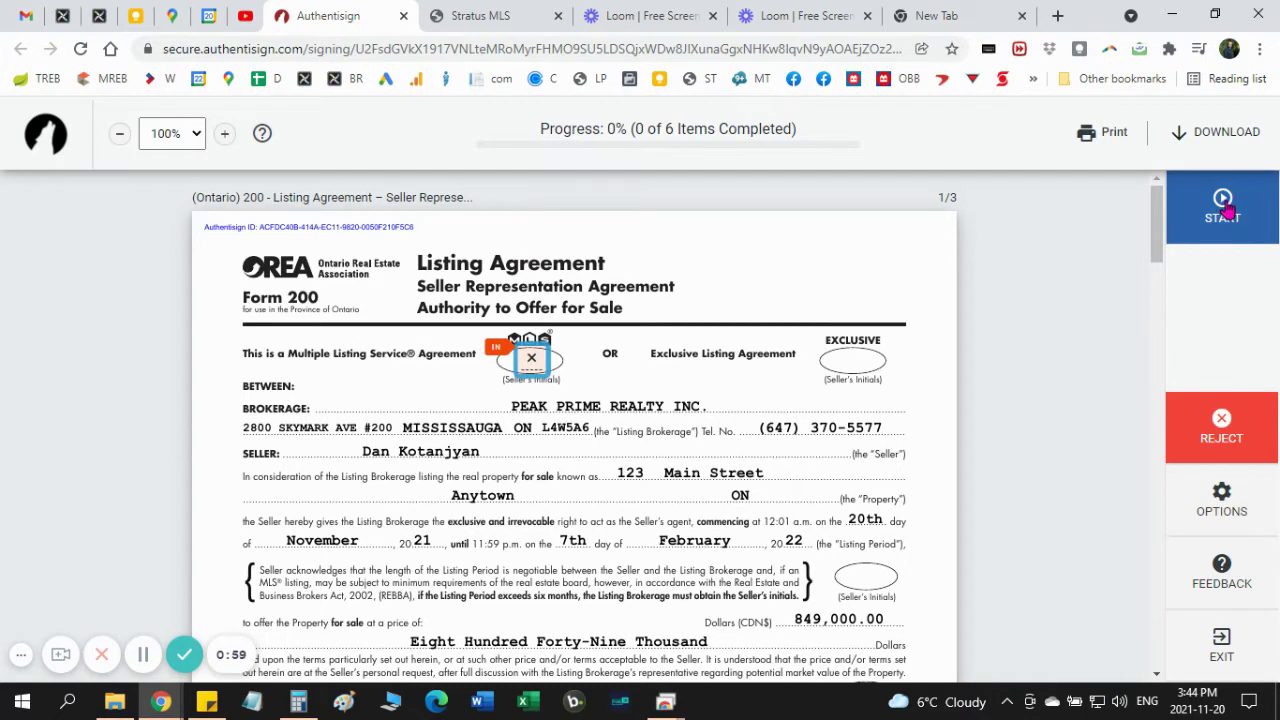
Step: Start the guided signing and open signature creation from the seller's initials field for the Multiple Listing Service agreement
{"action": "left_click", "coordinate": [1223, 205]}
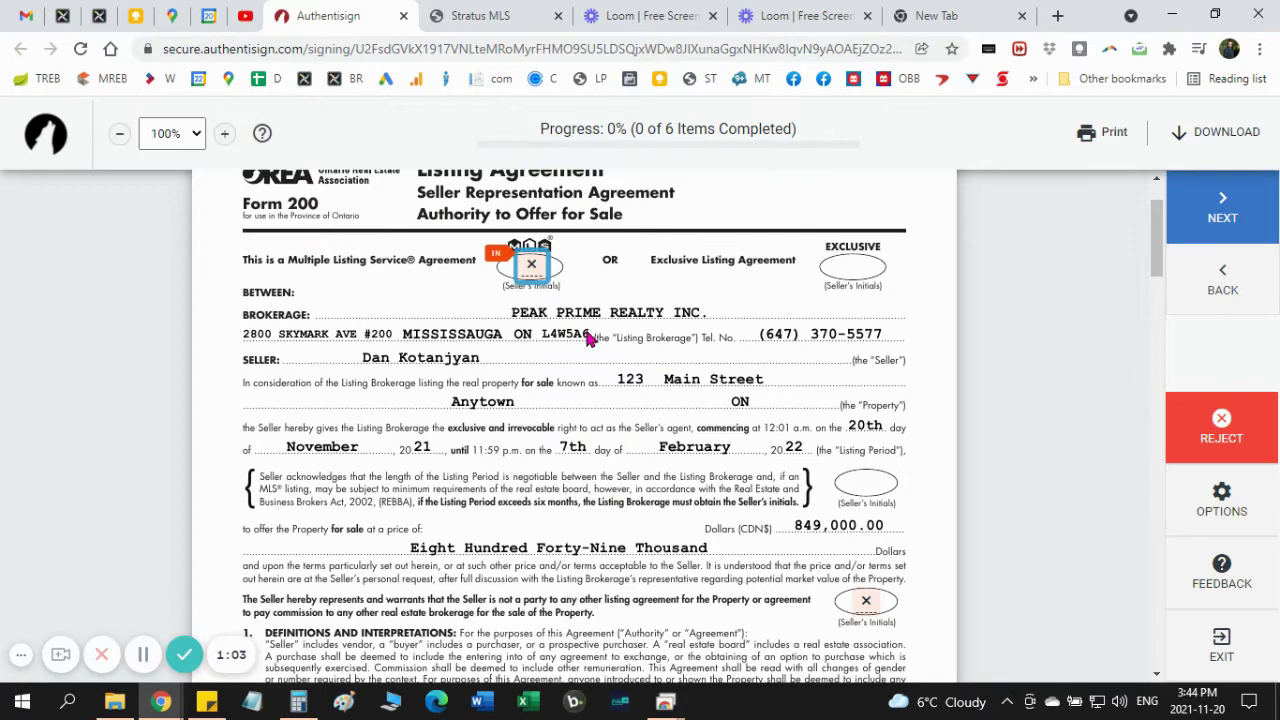
{"action": "scroll", "coordinate": [588, 340], "scroll_direction": "down", "scroll_amount": 5}
{"action": "scroll", "coordinate": [588, 340], "scroll_direction": "up", "scroll_amount": 6}
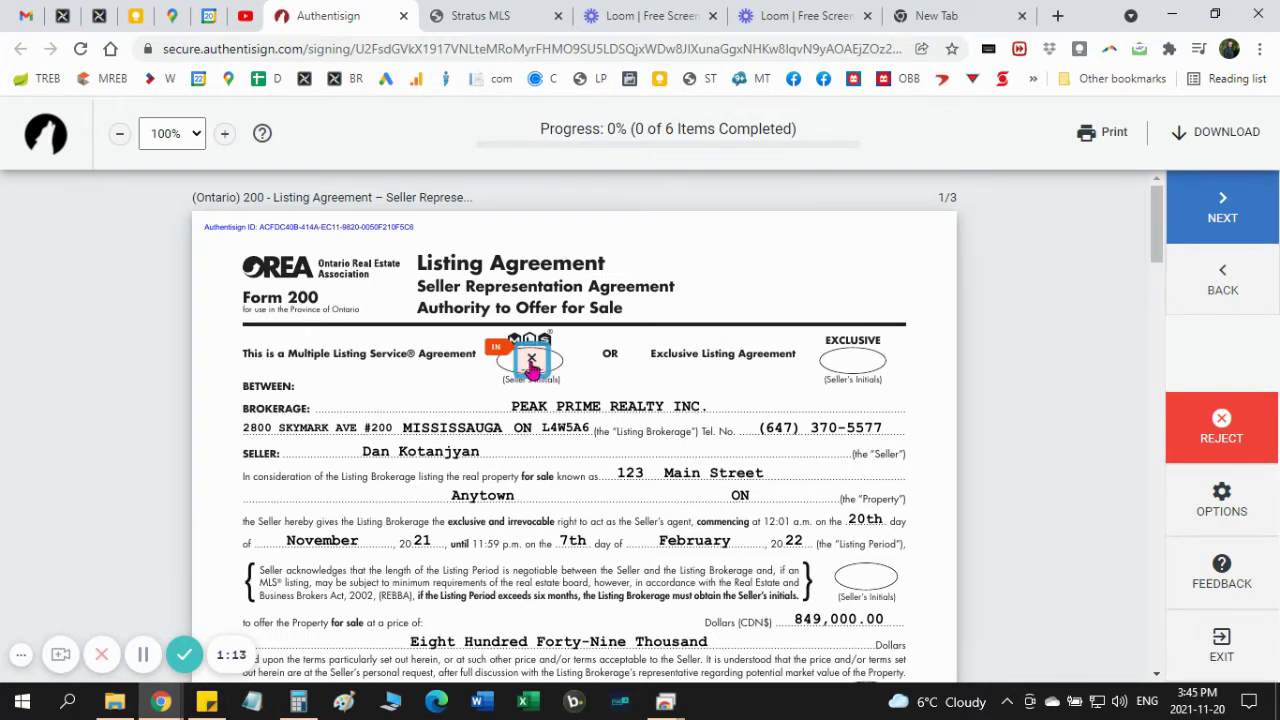
{"action": "left_click", "coordinate": [531, 363]}
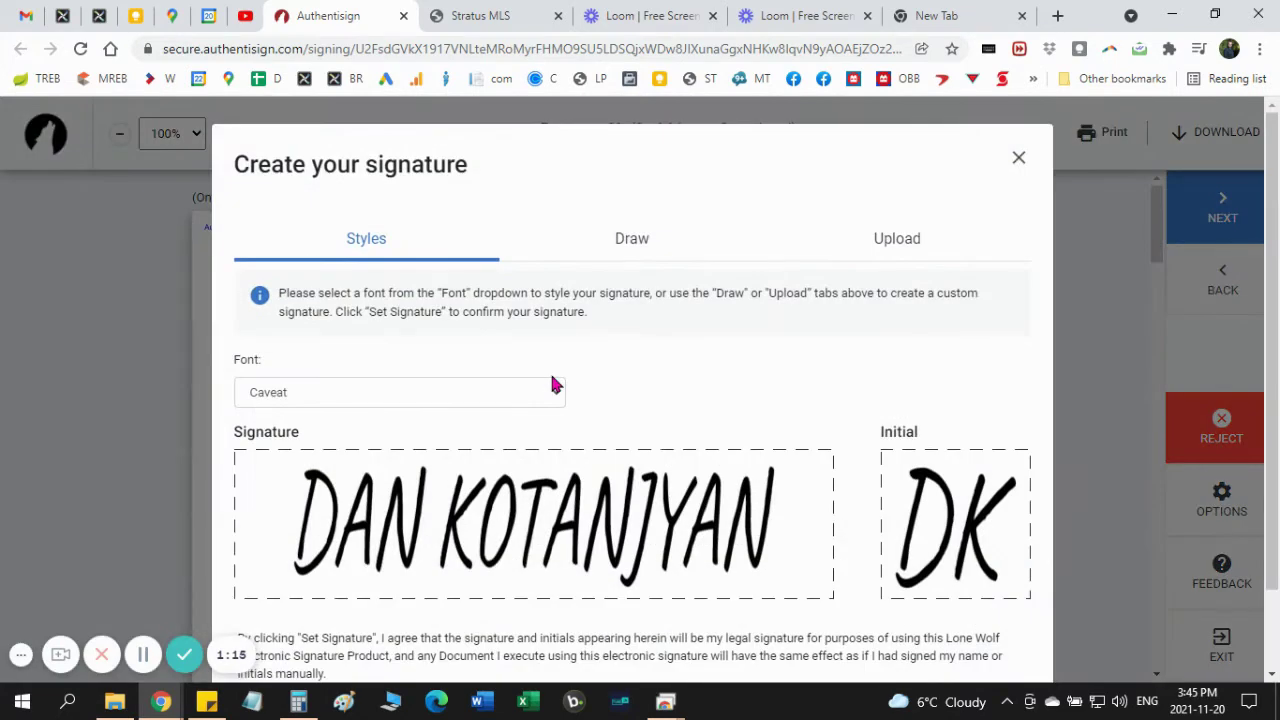
Step: Look over the signature preview and try the Kristi, Caveat and Rage Italic fonts for the signature and initials
{"action": "scroll", "coordinate": [555, 385], "scroll_direction": "down", "scroll_amount": 1}
{"action": "scroll", "coordinate": [605, 440], "scroll_direction": "up", "scroll_amount": 1}
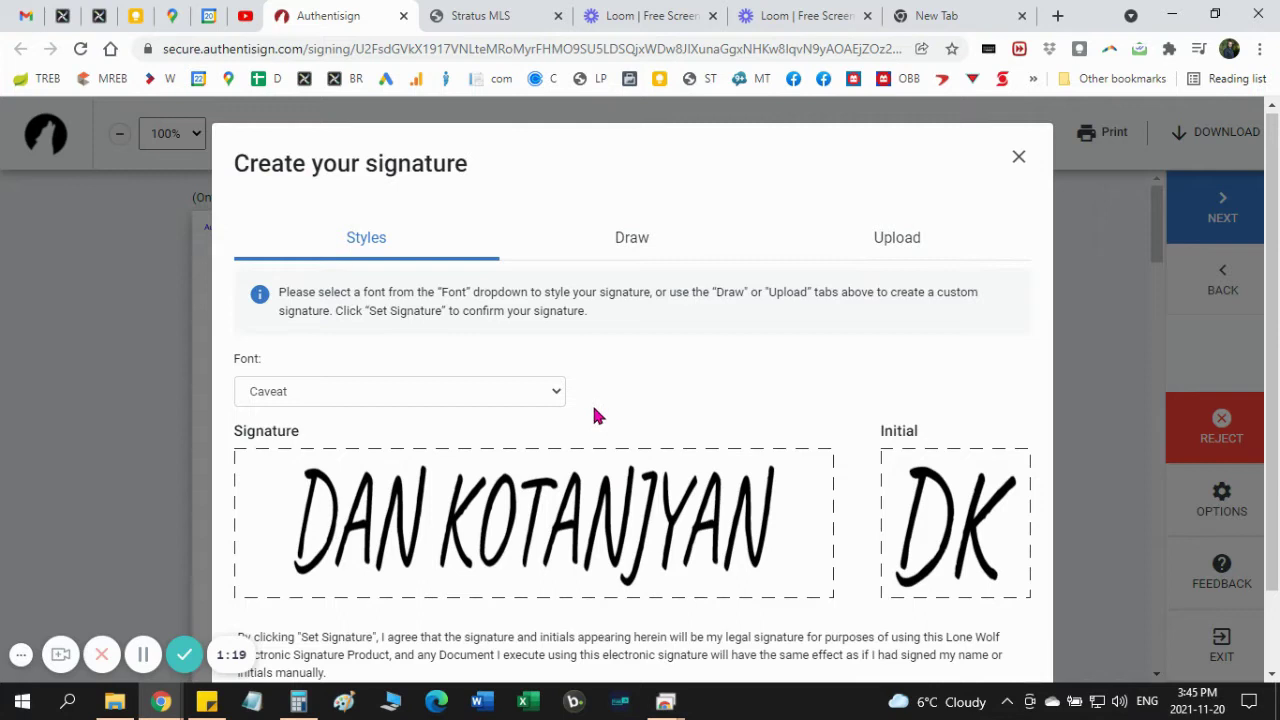
{"action": "scroll", "coordinate": [595, 415], "scroll_direction": "down", "scroll_amount": 1}
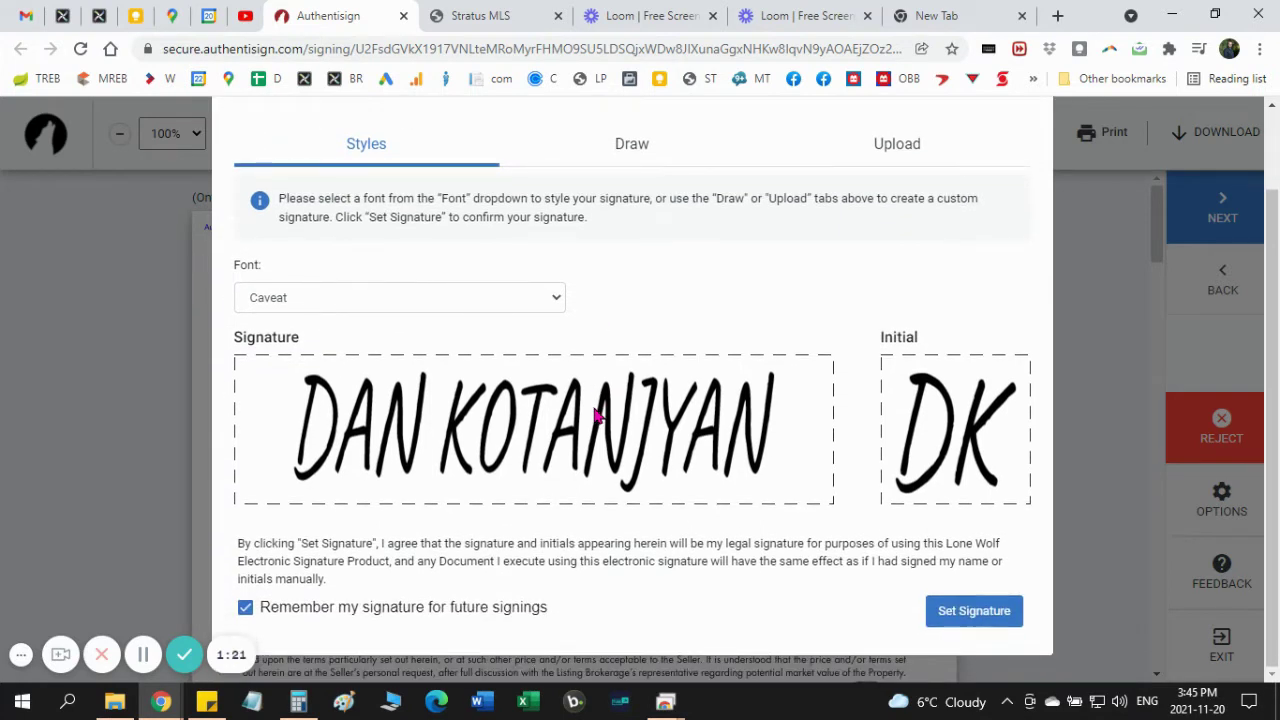
{"action": "scroll", "coordinate": [595, 415], "scroll_direction": "up", "scroll_amount": 1}
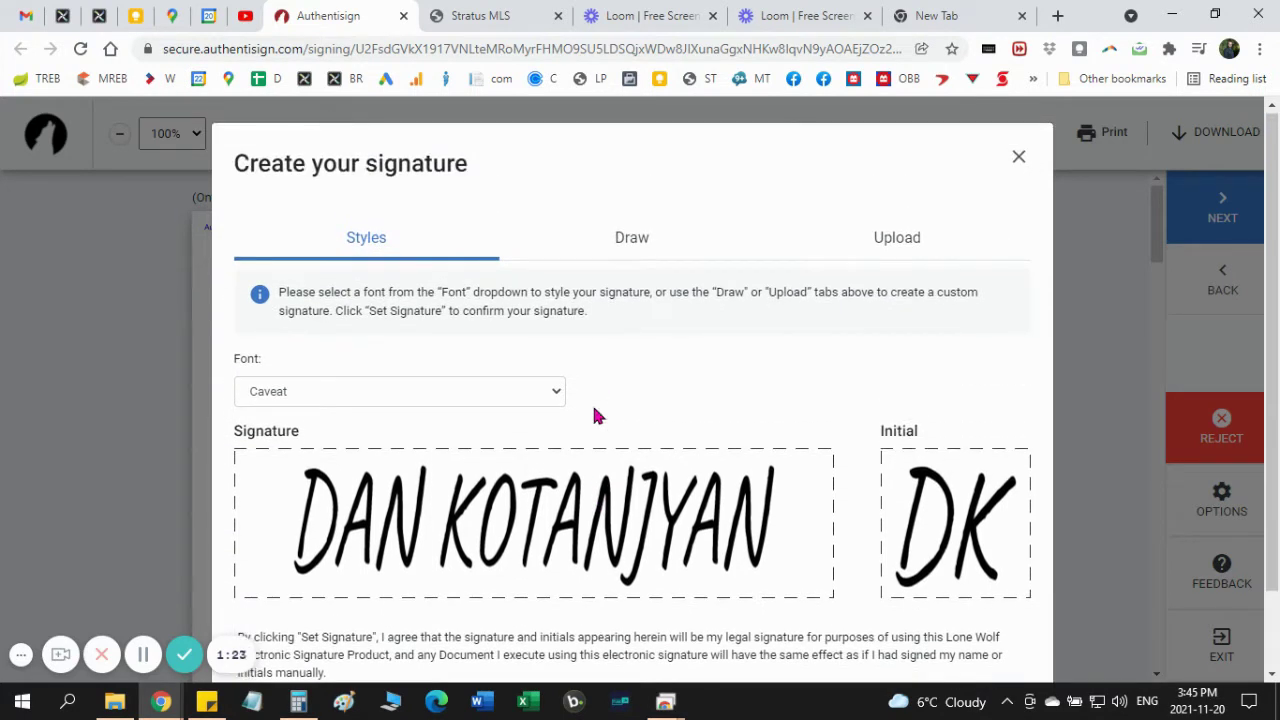
{"action": "scroll", "coordinate": [594, 416], "scroll_direction": "down", "scroll_amount": 1}
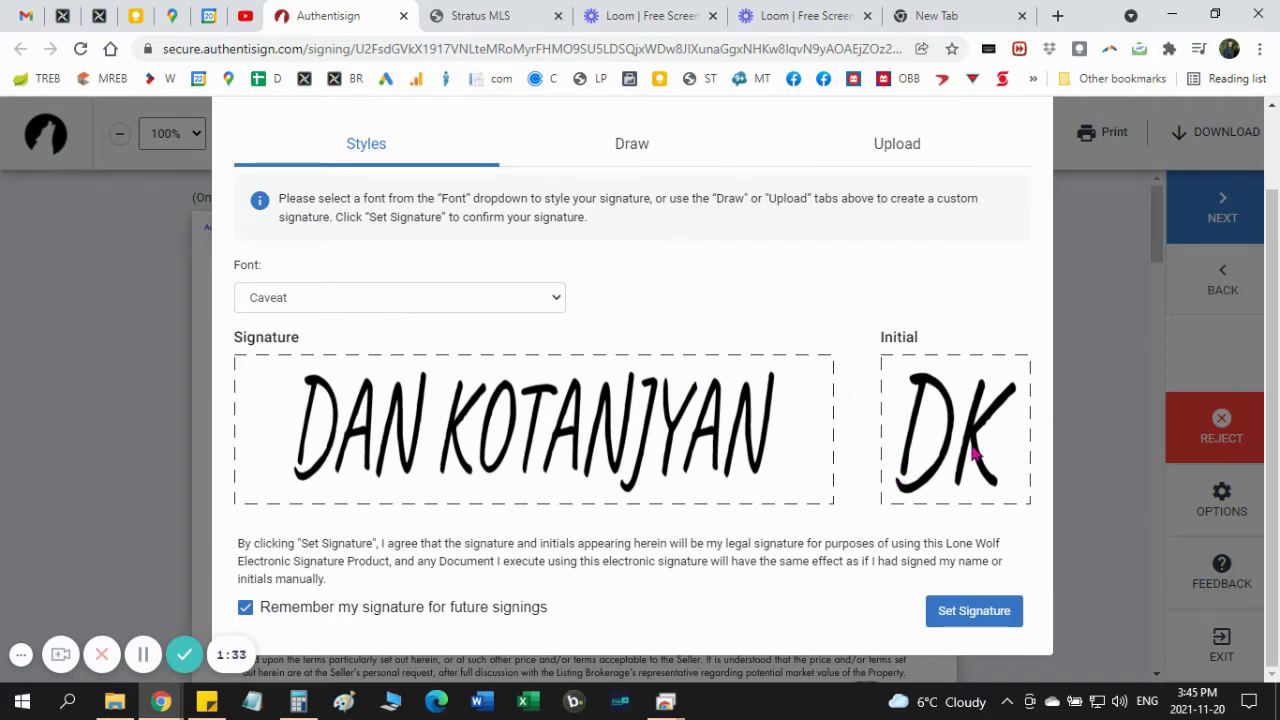
{"action": "scroll", "coordinate": [428, 438], "scroll_direction": "up", "scroll_amount": 1}
{"action": "left_click", "coordinate": [463, 394]}
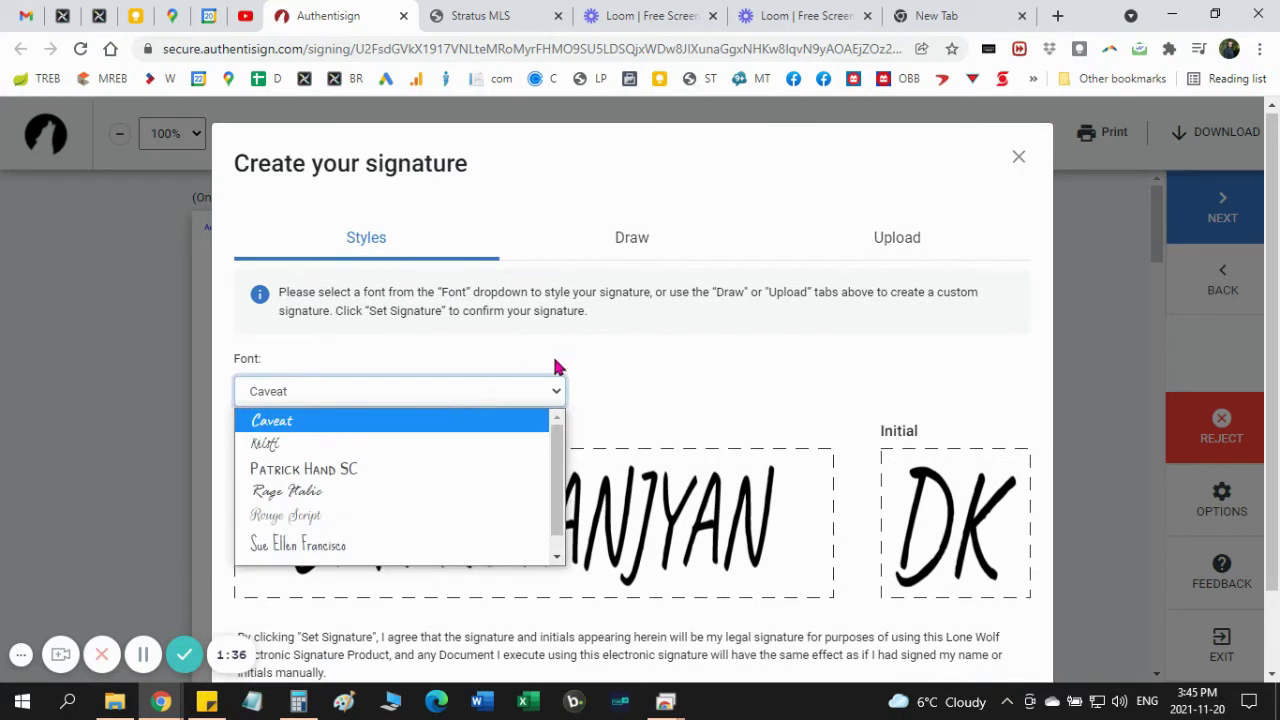
{"action": "left_click", "coordinate": [449, 443]}
{"action": "left_click", "coordinate": [483, 400]}
{"action": "left_click", "coordinate": [463, 422]}
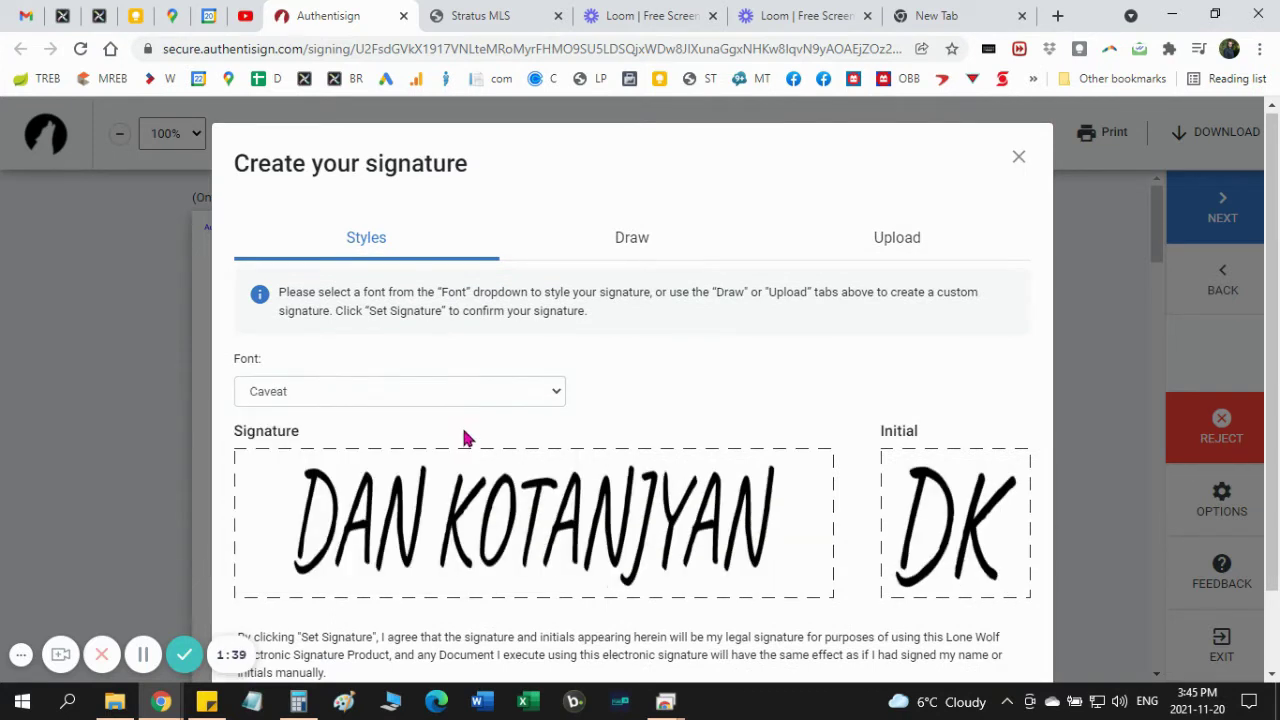
{"action": "left_click", "coordinate": [463, 394]}
{"action": "left_click", "coordinate": [460, 496]}
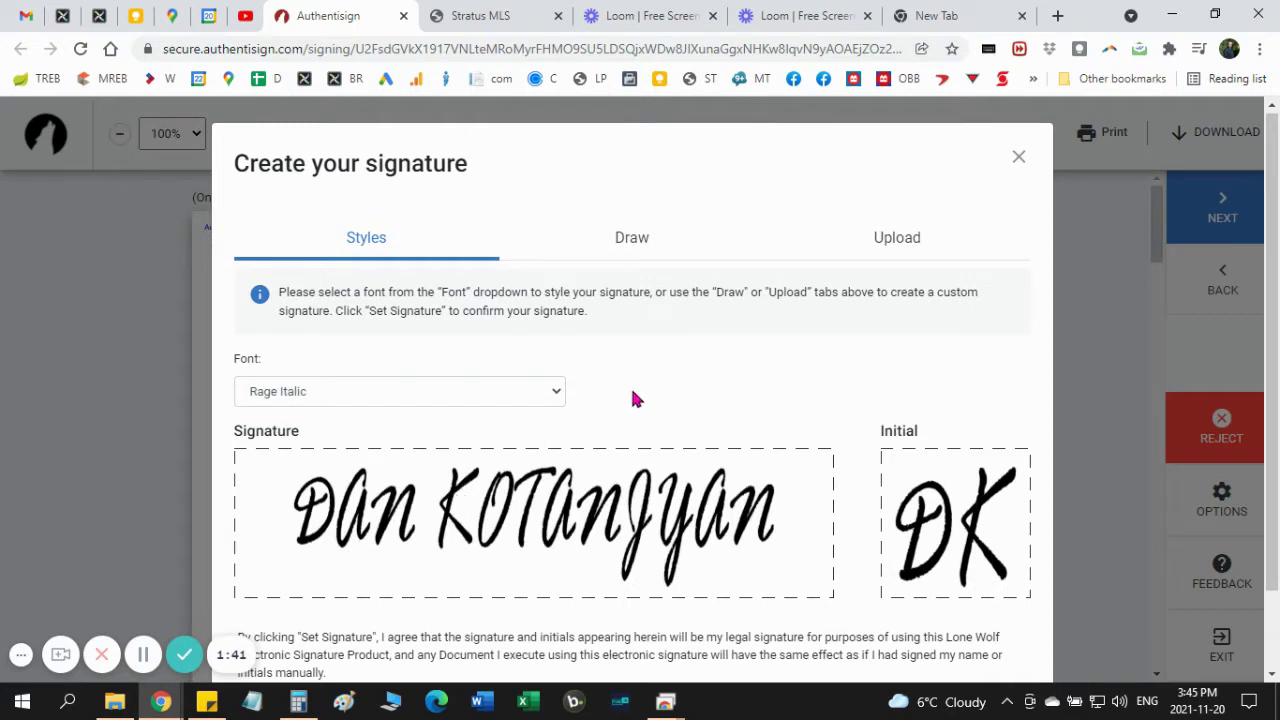
Step: Try drawing a freehand signature and initials with the pen at width 2, and view the image upload option
{"action": "left_click", "coordinate": [648, 255]}
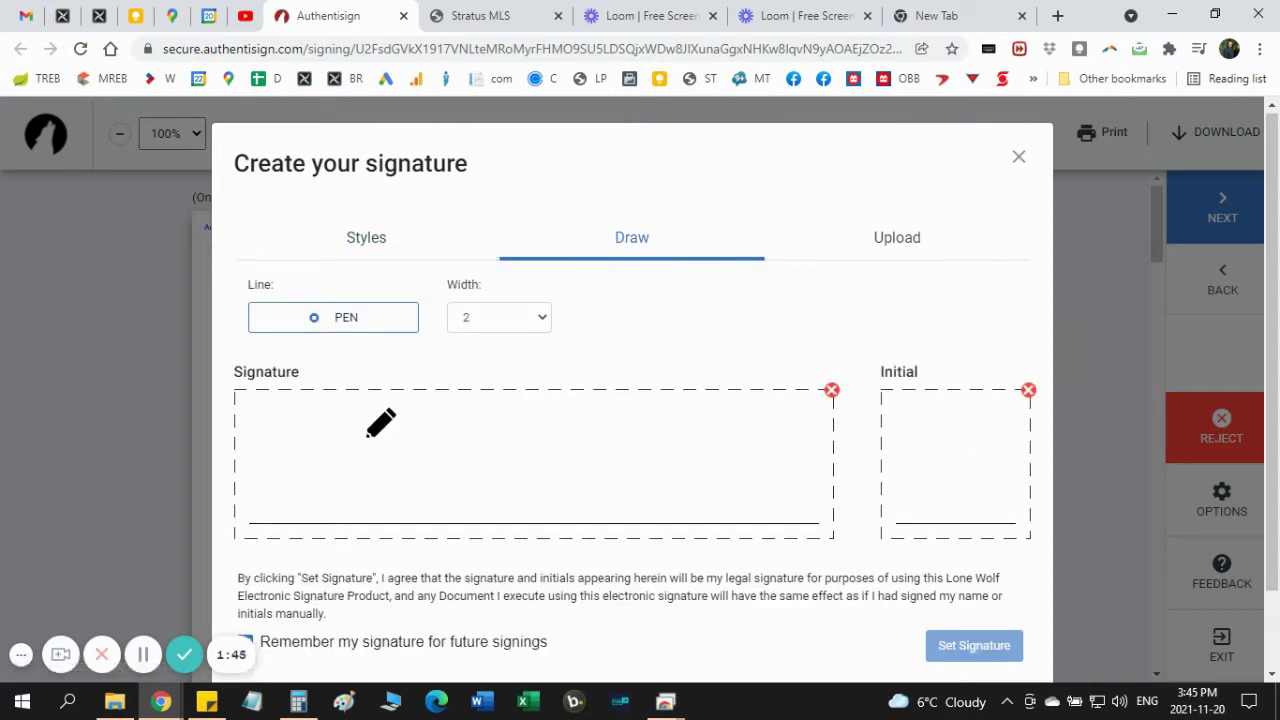
{"action": "mouse_move", "coordinate": [369, 432]}
{"action": "left_mouse_down"}
{"action": "mouse_move", "coordinate": [406, 456]}
{"action": "mouse_move", "coordinate": [360, 458]}
{"action": "mouse_move", "coordinate": [612, 460]}
{"action": "left_mouse_up"}
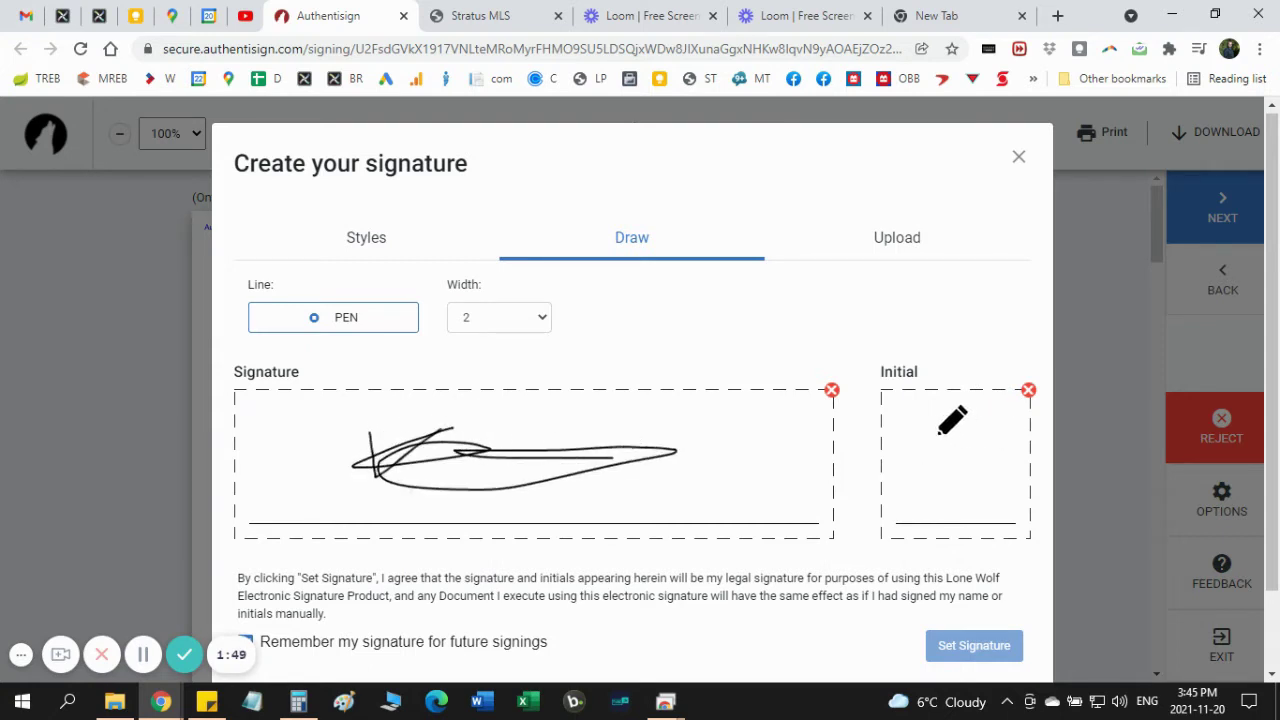
{"action": "mouse_move", "coordinate": [901, 418]}
{"action": "left_mouse_down"}
{"action": "mouse_move", "coordinate": [901, 477]}
{"action": "mouse_move", "coordinate": [909, 457]}
{"action": "mouse_move", "coordinate": [966, 437]}
{"action": "mouse_move", "coordinate": [946, 442]}
{"action": "mouse_move", "coordinate": [985, 485]}
{"action": "left_mouse_up"}
{"action": "left_click", "coordinate": [915, 245]}
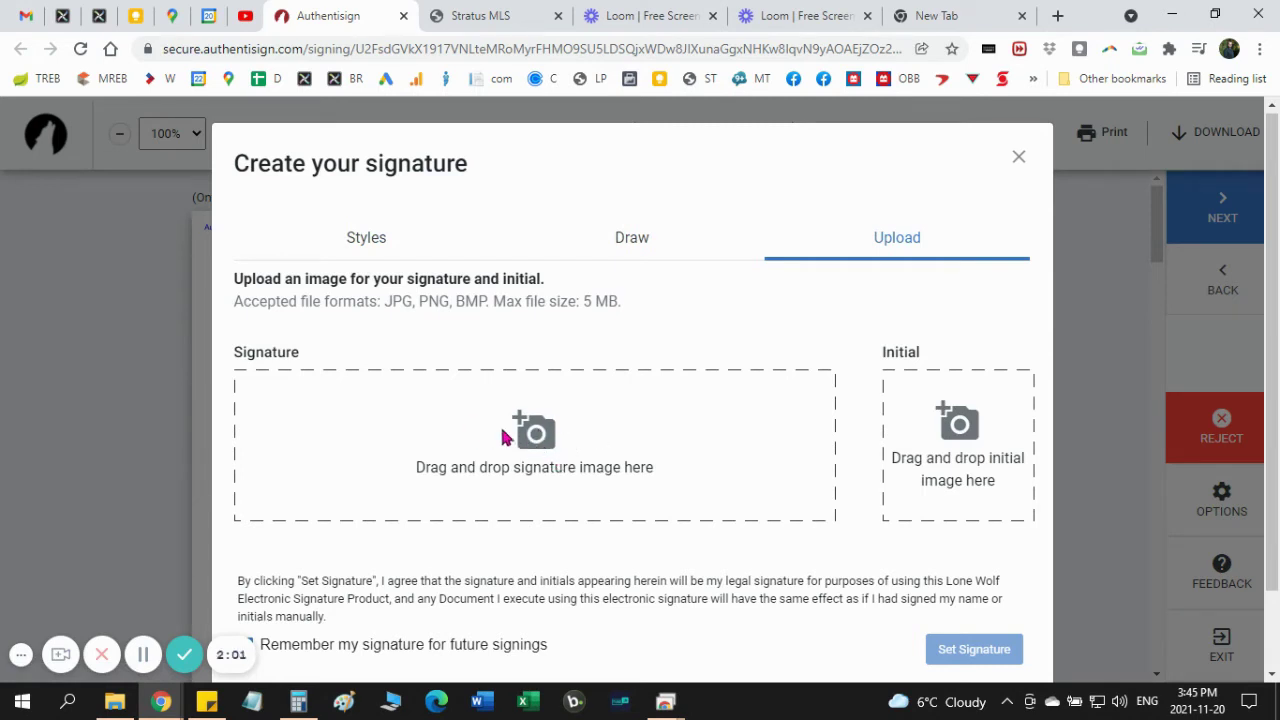
Step: Return to the styled signature option and set the signature and initials font to Caveat
{"action": "left_click", "coordinate": [358, 240]}
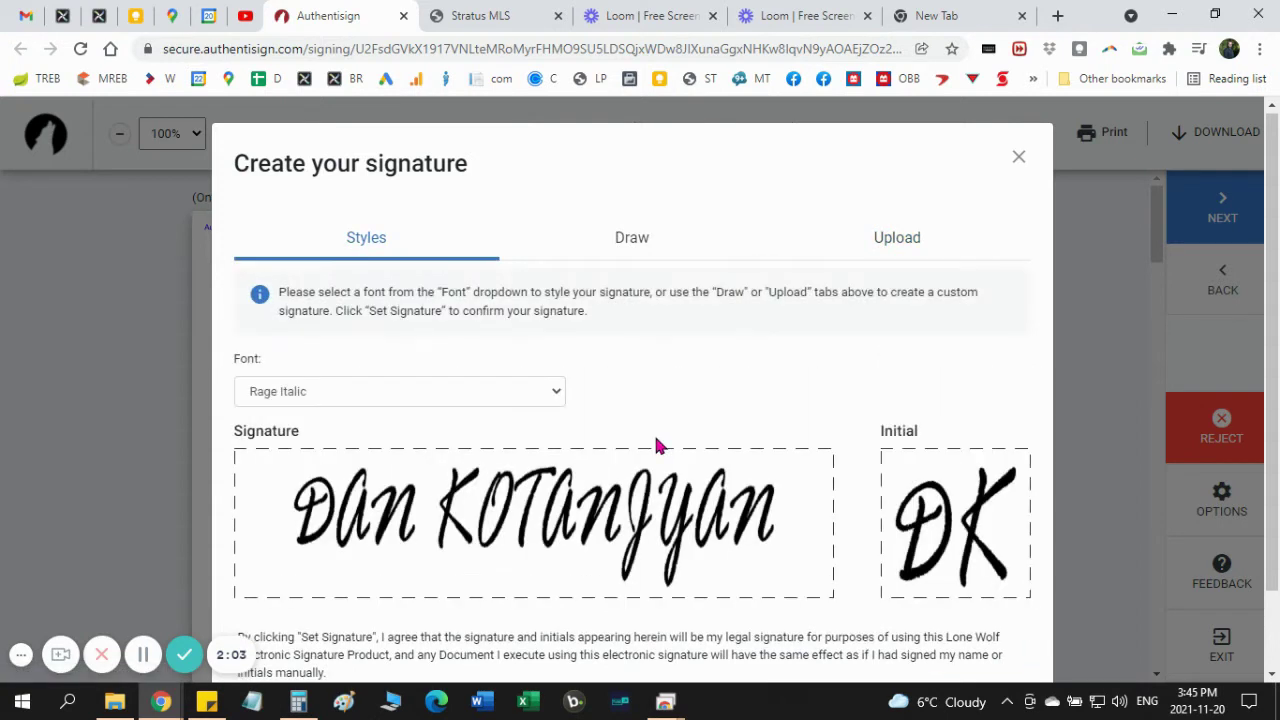
{"action": "left_click", "coordinate": [545, 392]}
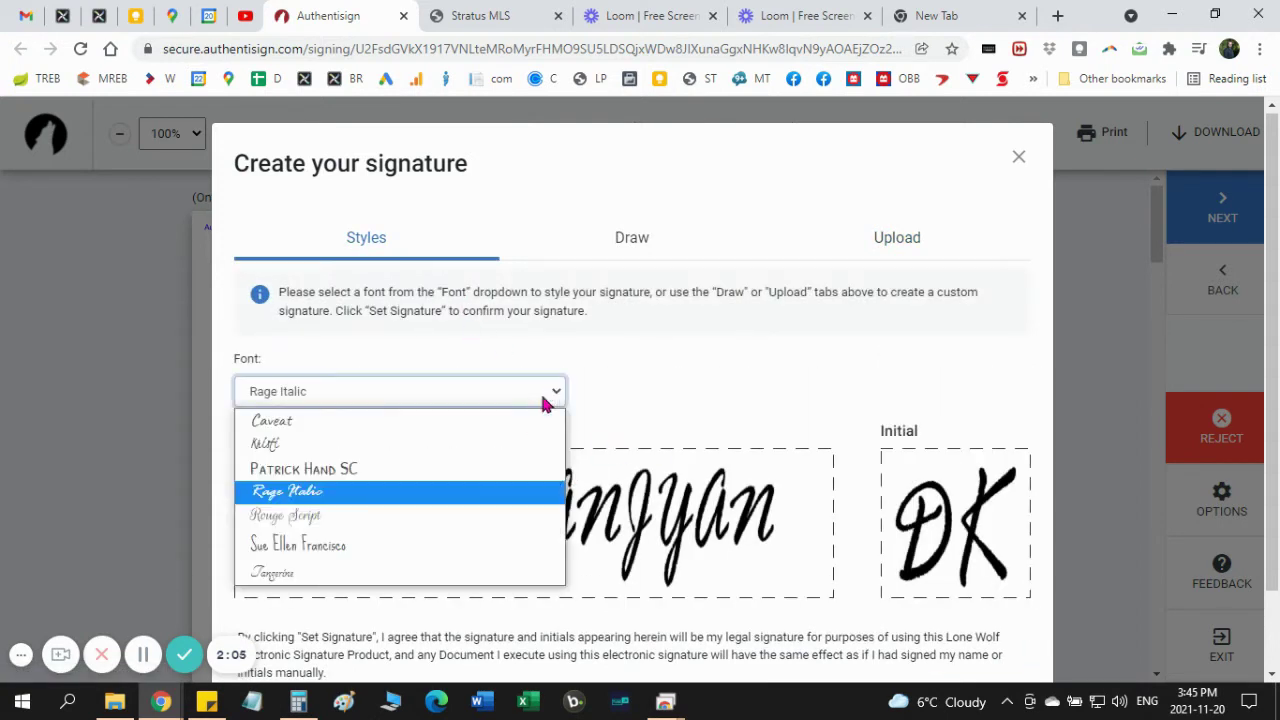
{"action": "left_click", "coordinate": [525, 422]}
{"action": "scroll", "coordinate": [674, 379], "scroll_direction": "down", "scroll_amount": 1}
{"action": "scroll", "coordinate": [674, 379], "scroll_direction": "up", "scroll_amount": 1}
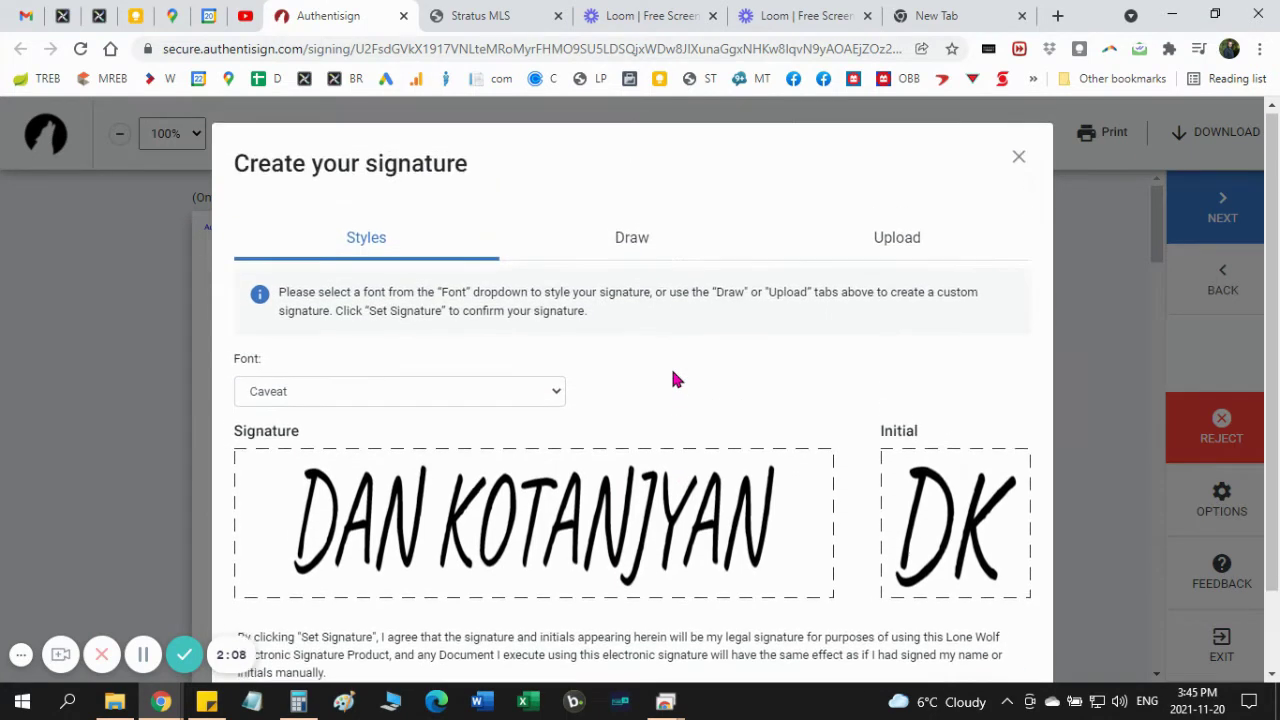
{"action": "scroll", "coordinate": [704, 370], "scroll_direction": "down", "scroll_amount": 1}
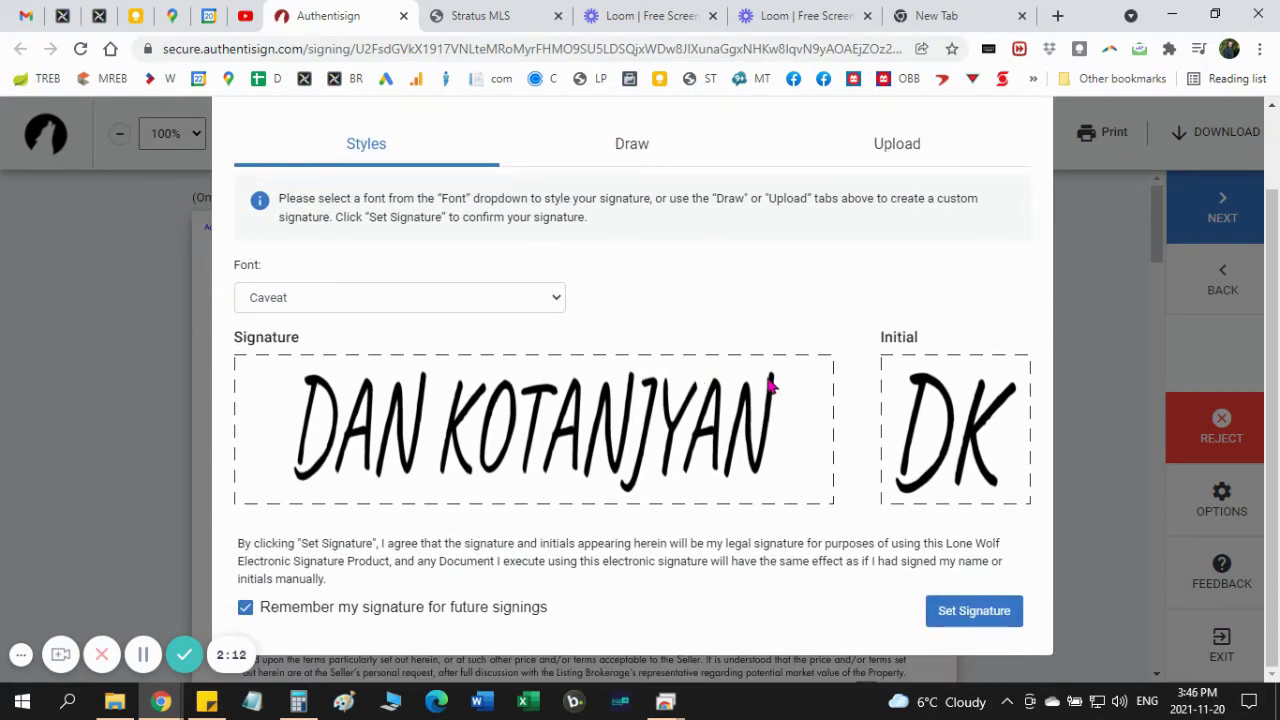
Step: Keep "Remember my signature for future signings" enabled and set the Caveat signature and initials
{"action": "left_click", "coordinate": [245, 609]}
{"action": "left_click", "coordinate": [245, 609]}
{"action": "scroll", "coordinate": [614, 560], "scroll_direction": "up", "scroll_amount": 1}
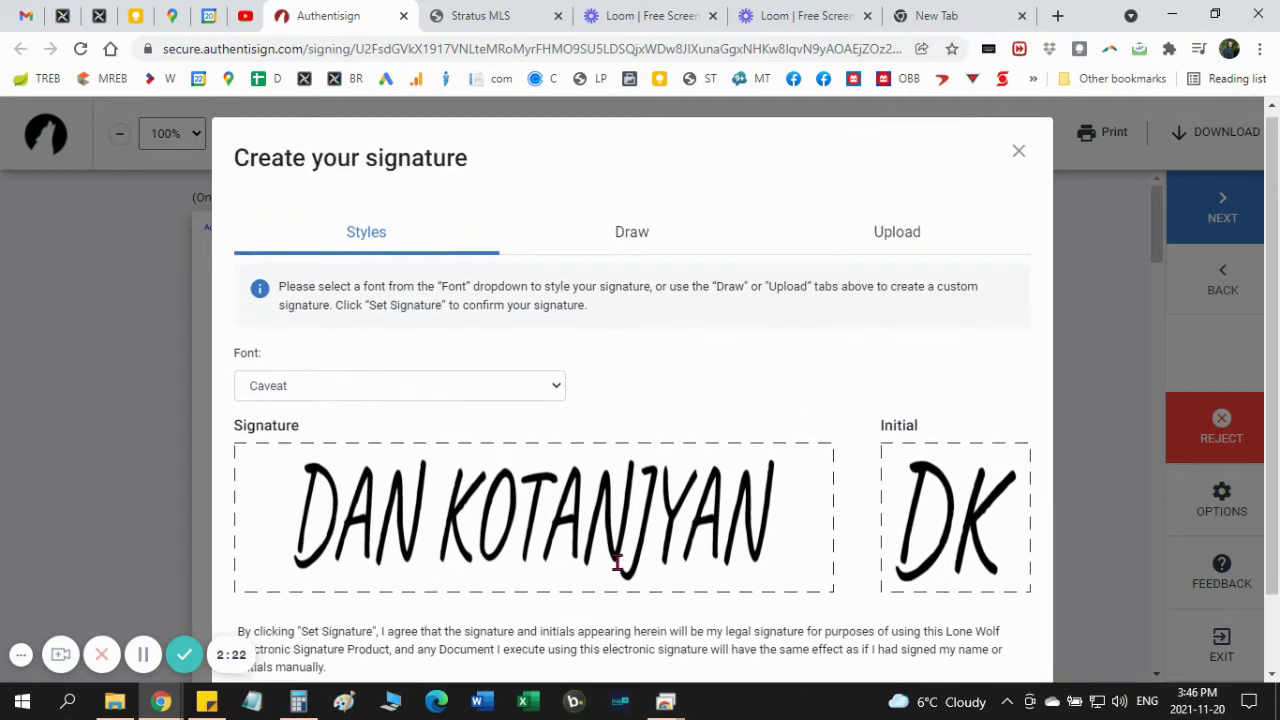
{"action": "scroll", "coordinate": [765, 549], "scroll_direction": "down", "scroll_amount": 1}
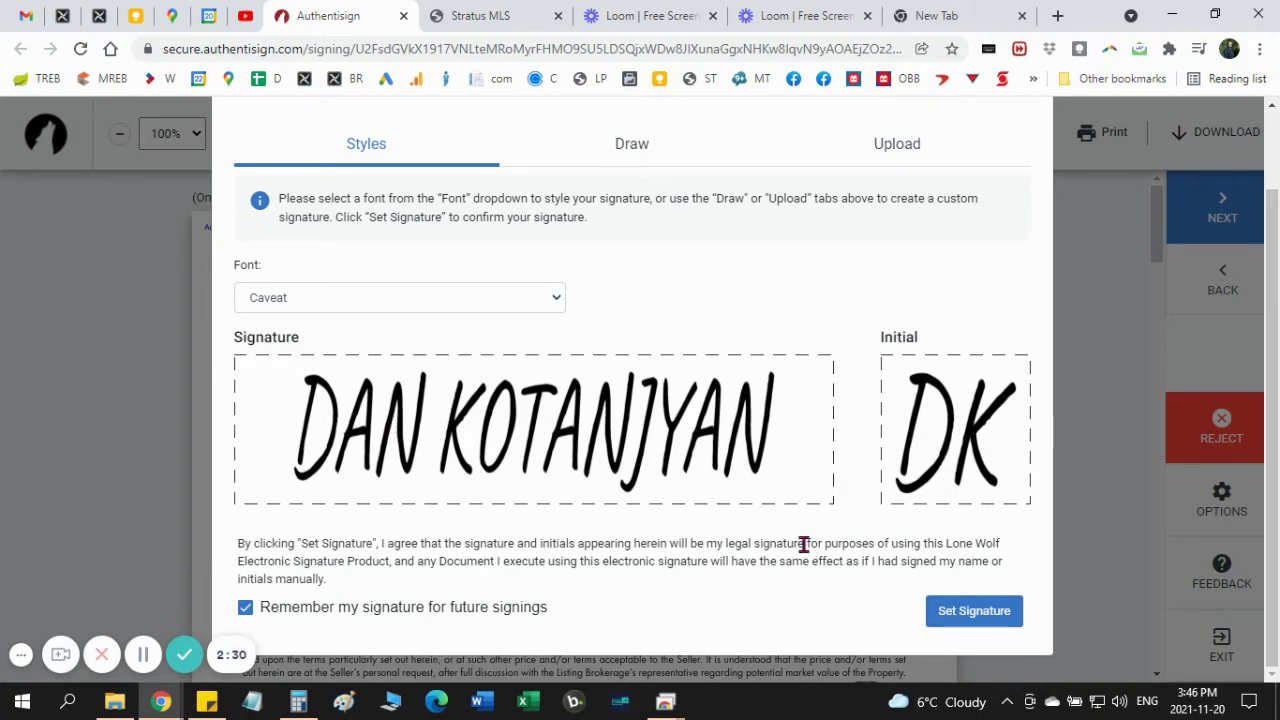
{"action": "left_click", "coordinate": [972, 612]}
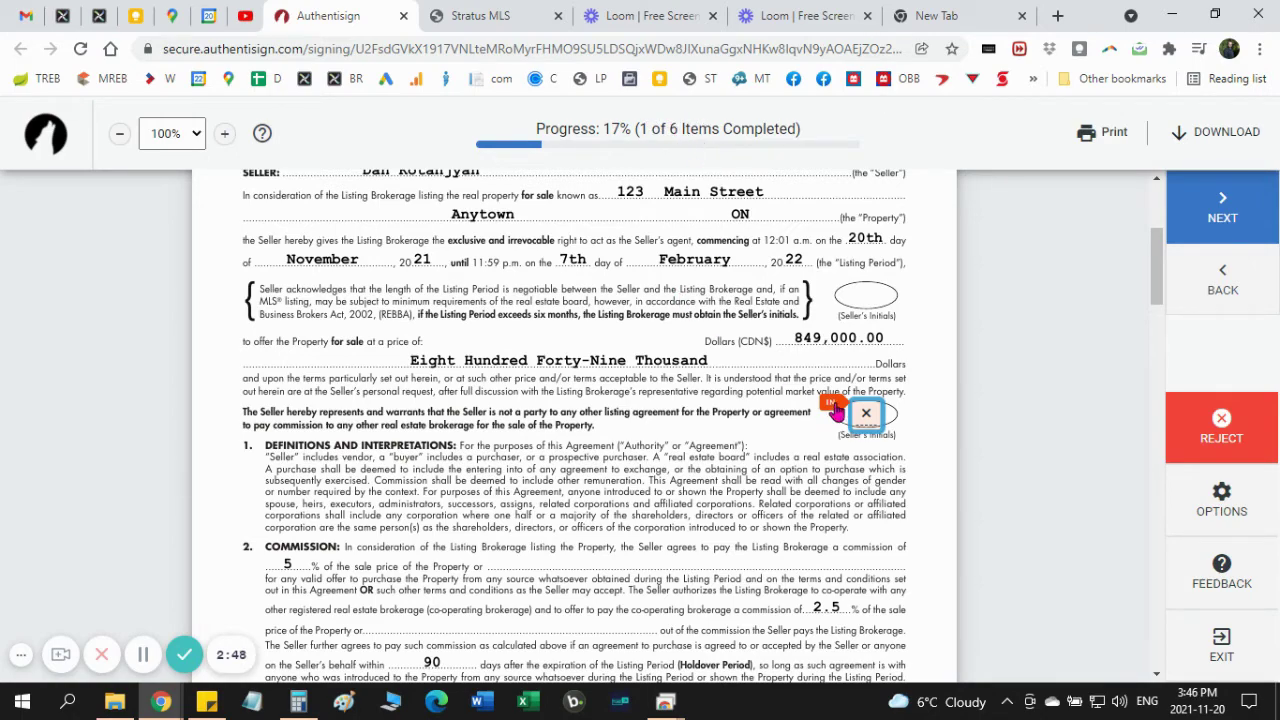
Step: Apply the seller's initials beside the no-other-listing warranty and at the foot of pages 1 and 2
{"action": "left_click", "coordinate": [866, 418]}
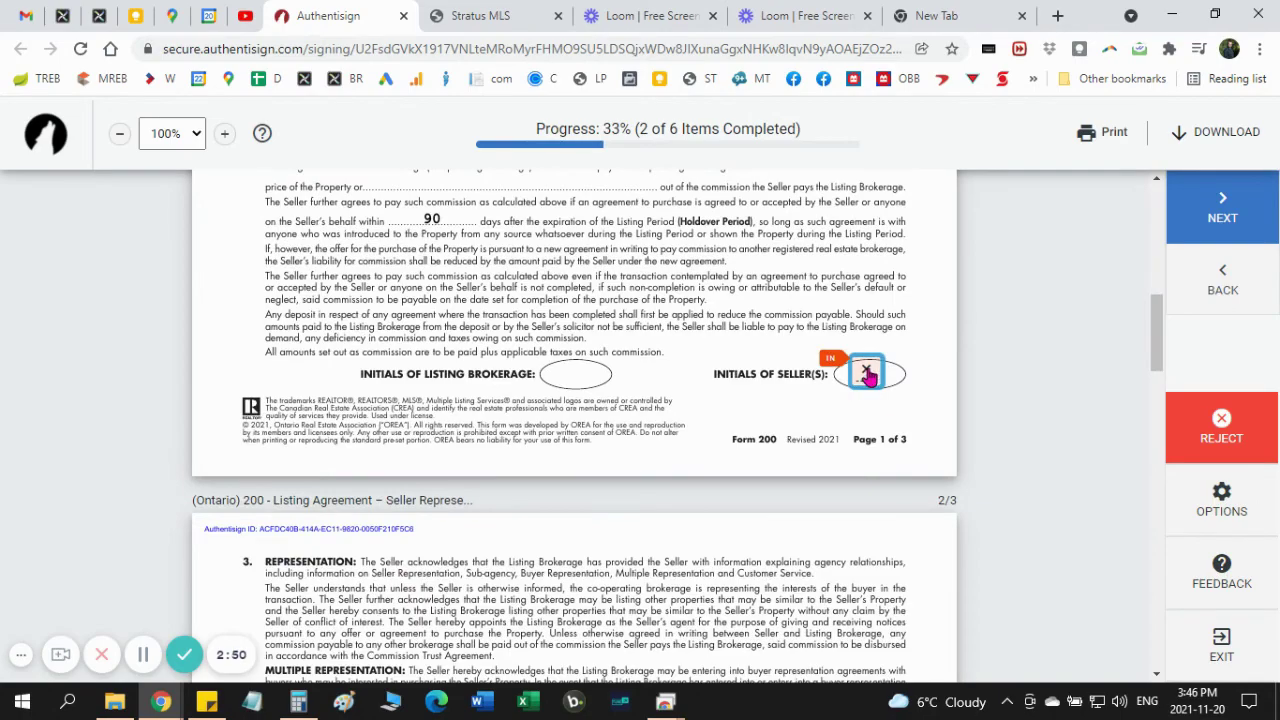
{"action": "left_click", "coordinate": [866, 372]}
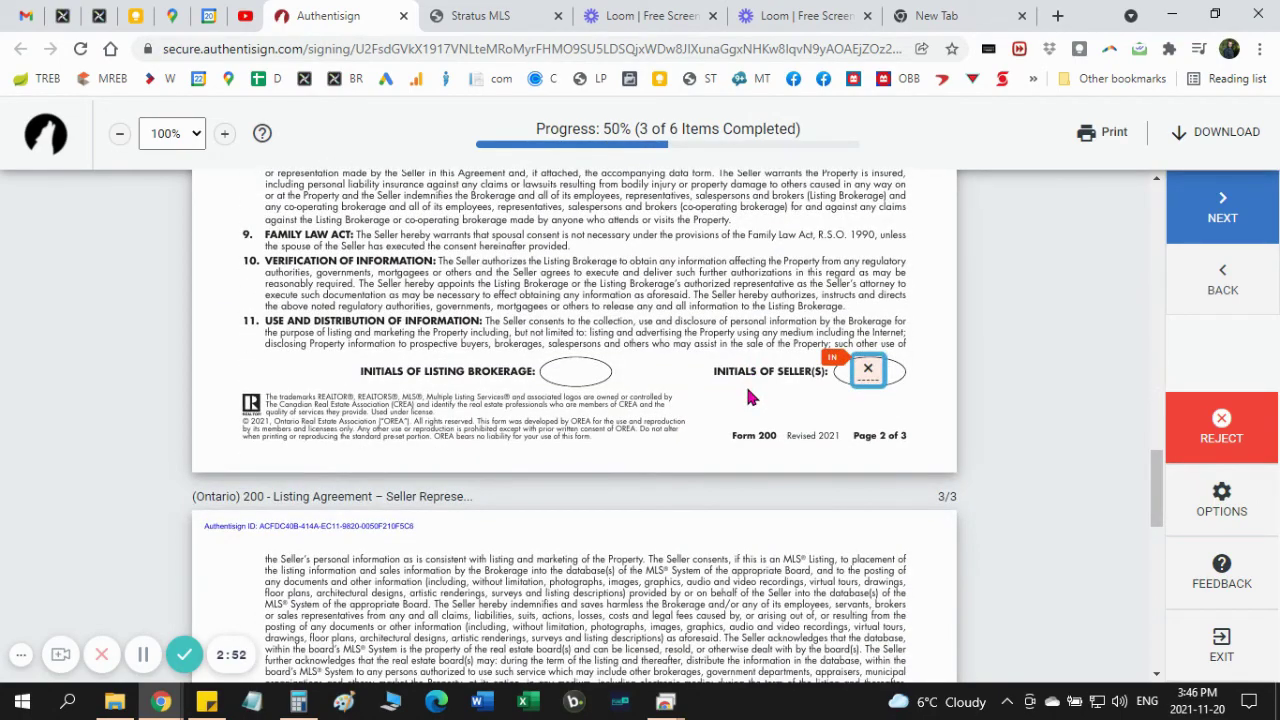
{"action": "left_click", "coordinate": [866, 370]}
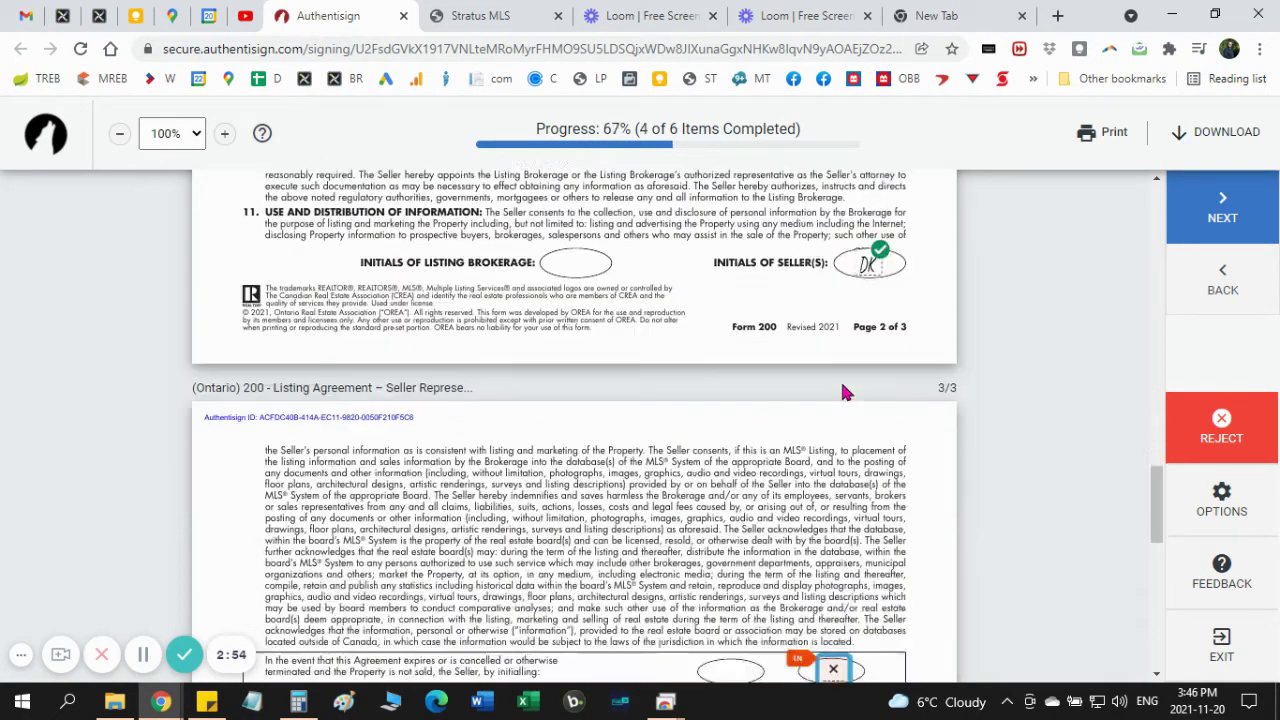
Step: Apply the seller's initials beside the expiry clause and the signature on page 3 to complete the signing
{"action": "left_click", "coordinate": [833, 375]}
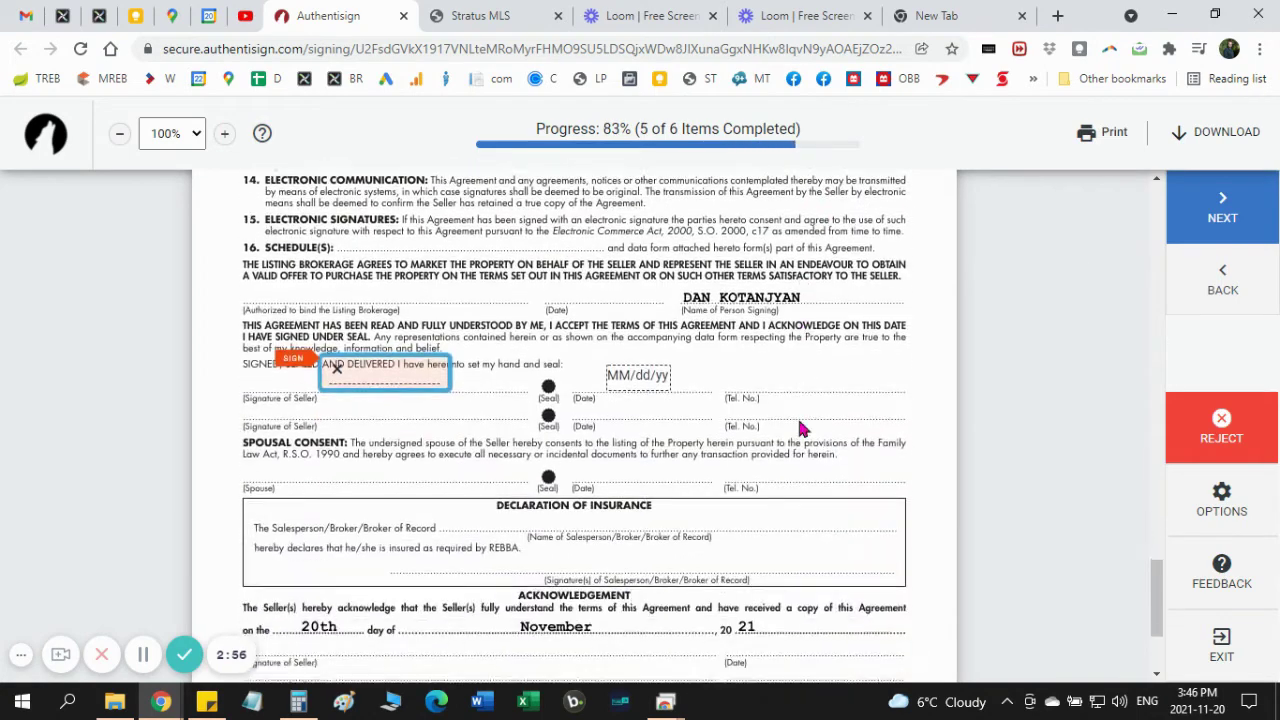
{"action": "left_click", "coordinate": [400, 385]}
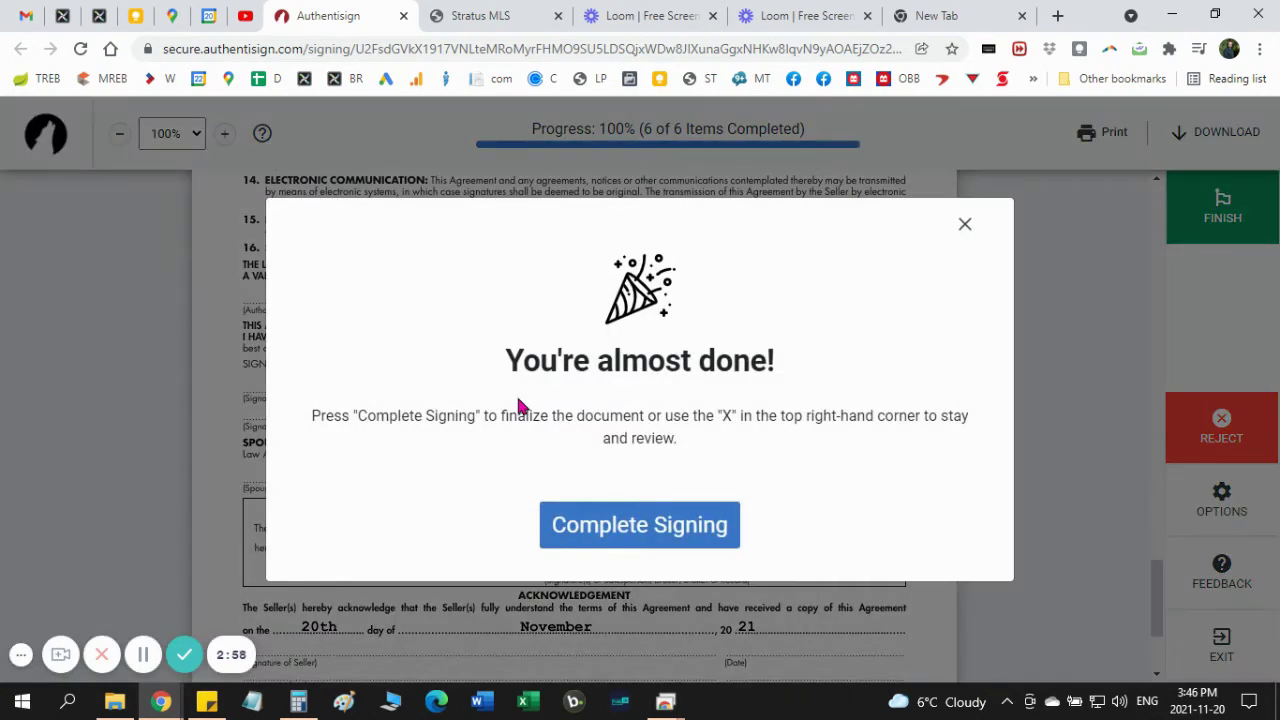
{"action": "left_click", "coordinate": [658, 530]}
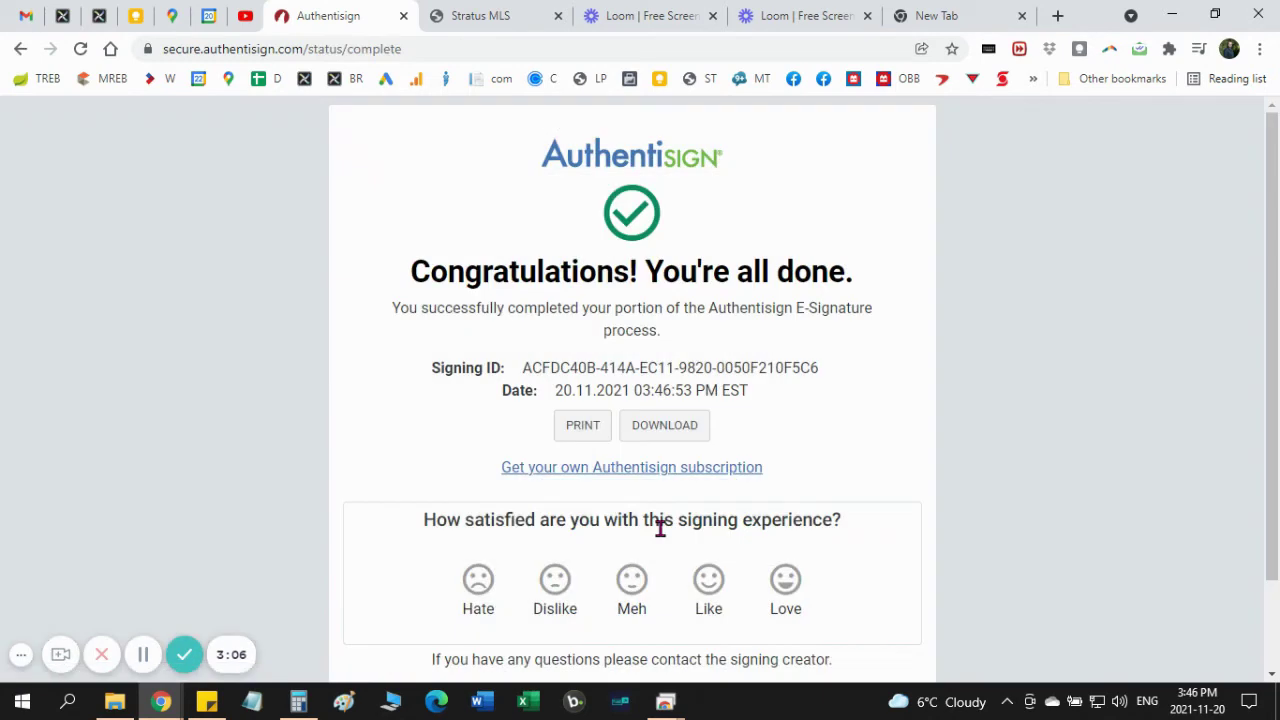
{"action": "scroll", "coordinate": [663, 528], "scroll_direction": "down", "scroll_amount": 1}
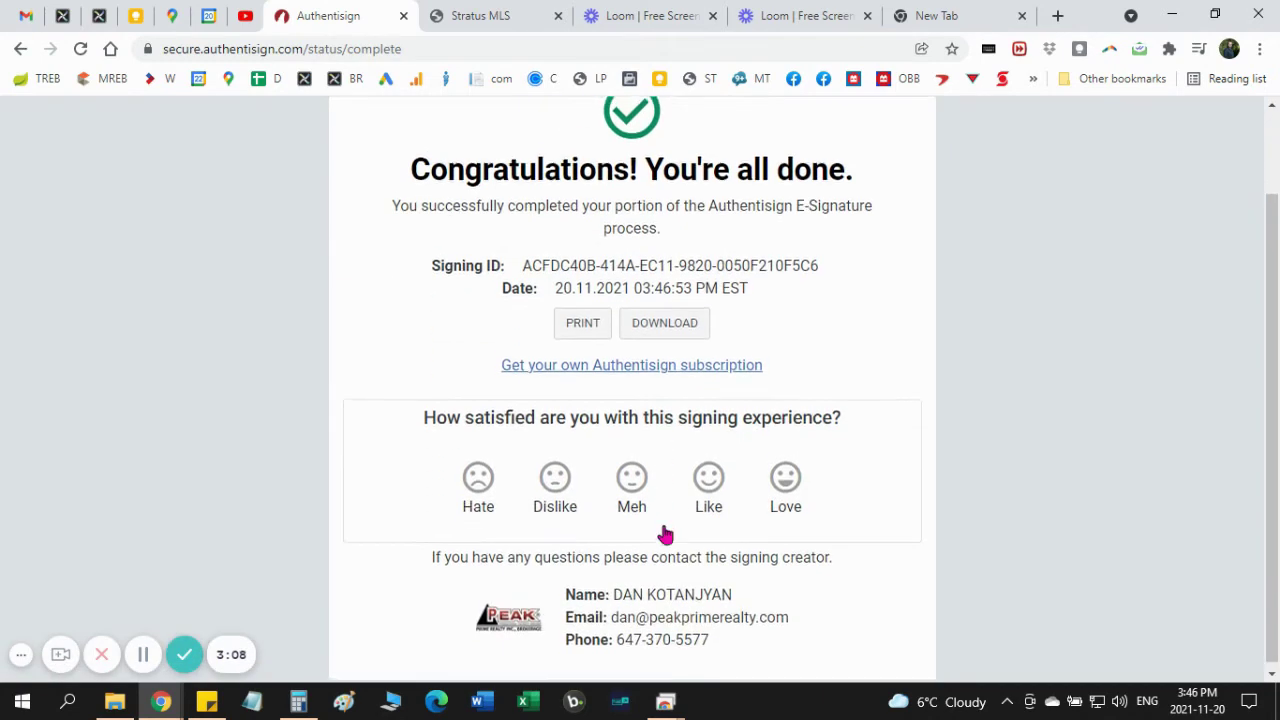
{"action": "scroll", "coordinate": [600, 480], "scroll_direction": "up", "scroll_amount": 1}
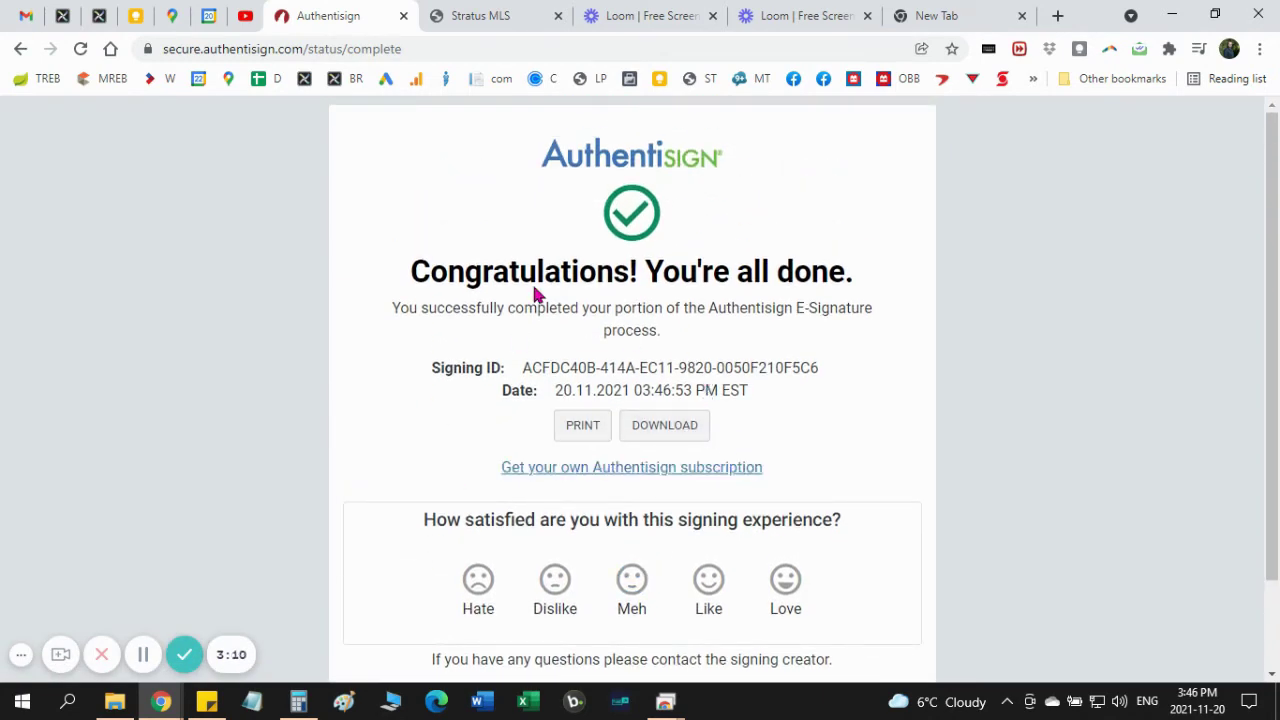
Step: Close the finished signing page, return to the Gmail inbox, and read the "Signing complete" email for the listing agreement
{"action": "left_click", "coordinate": [403, 16]}
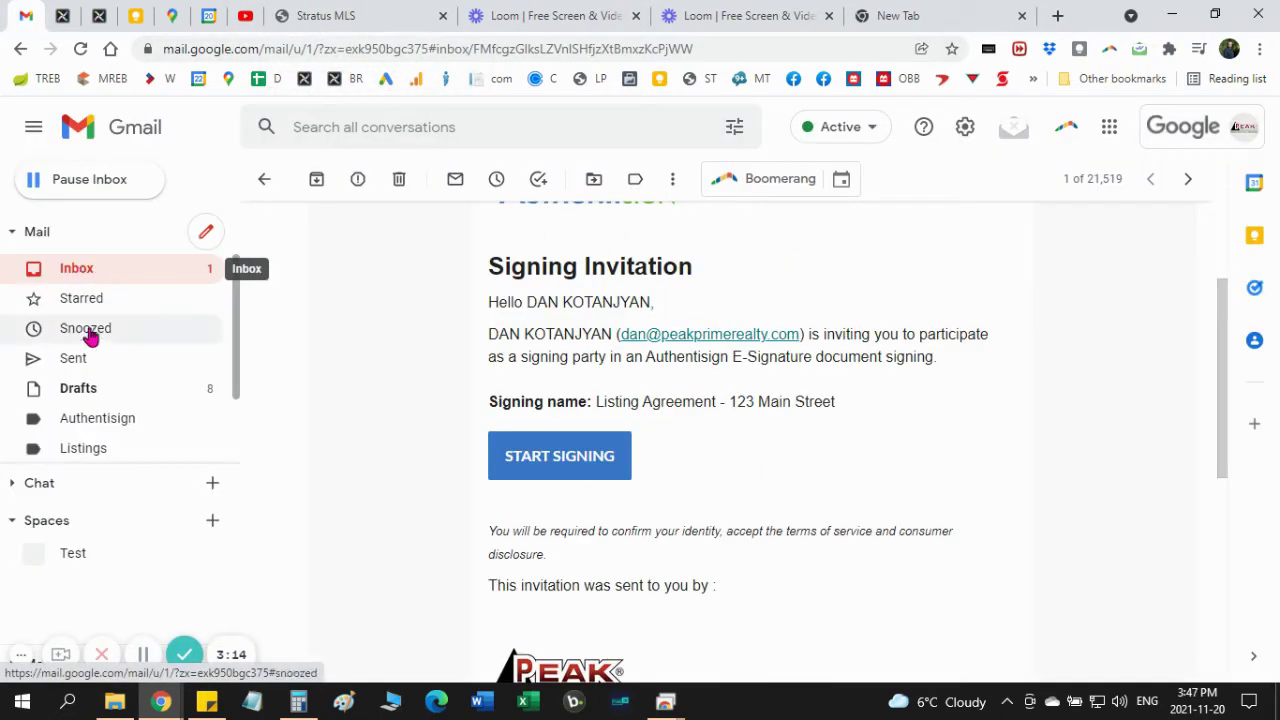
{"action": "left_click", "coordinate": [77, 272]}
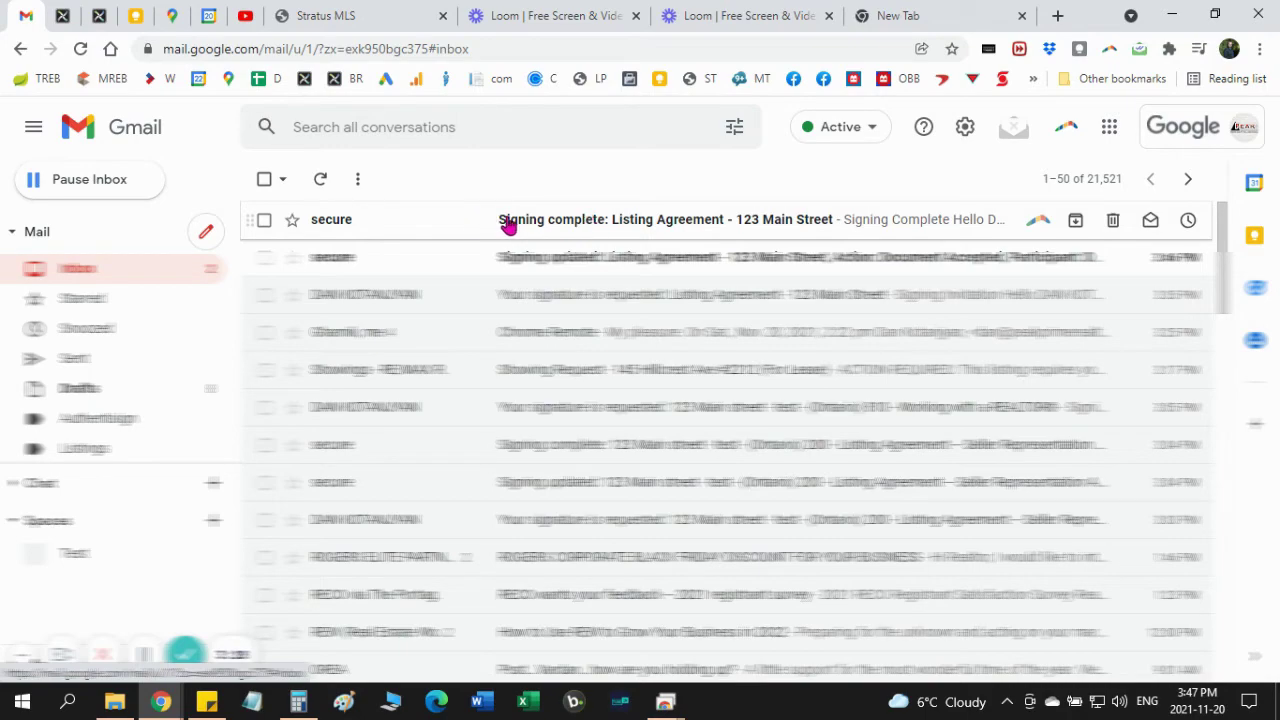
{"action": "left_click", "coordinate": [508, 225]}
{"action": "scroll", "coordinate": [644, 323], "scroll_direction": "down", "scroll_amount": 2}
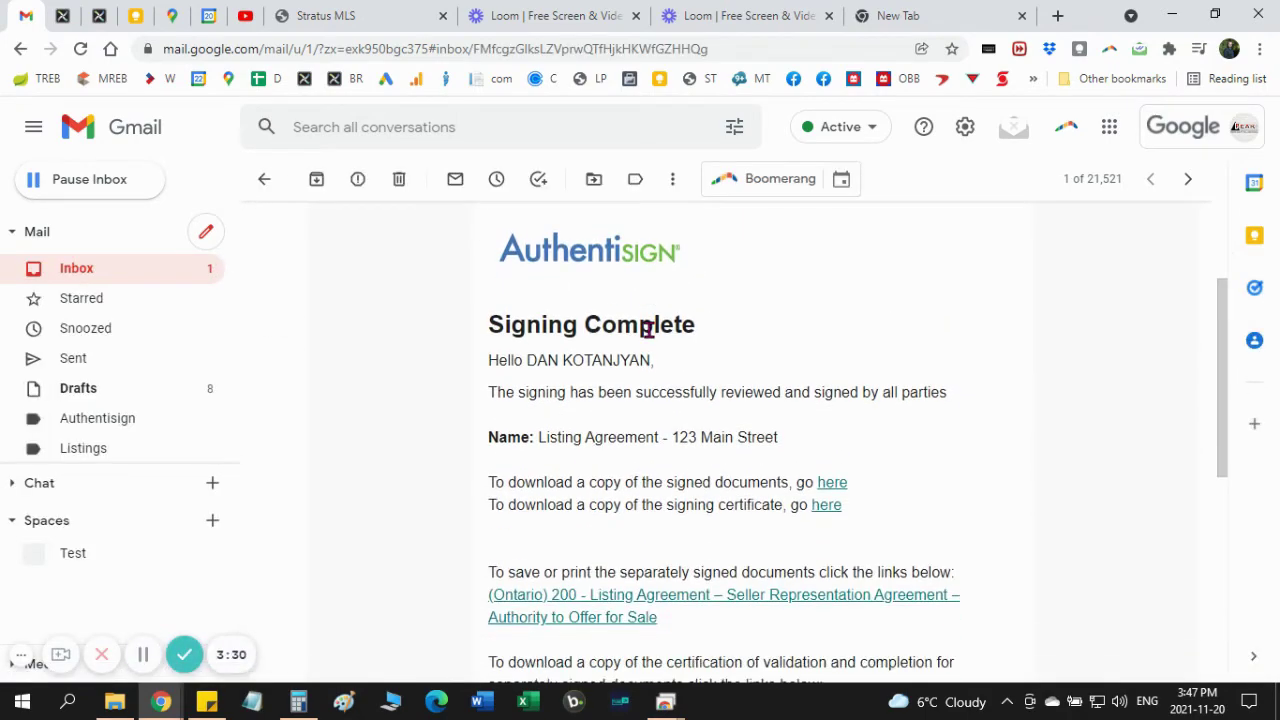
{"action": "scroll", "coordinate": [648, 329], "scroll_direction": "down", "scroll_amount": 1}
{"action": "scroll", "coordinate": [650, 337], "scroll_direction": "up", "scroll_amount": 3}
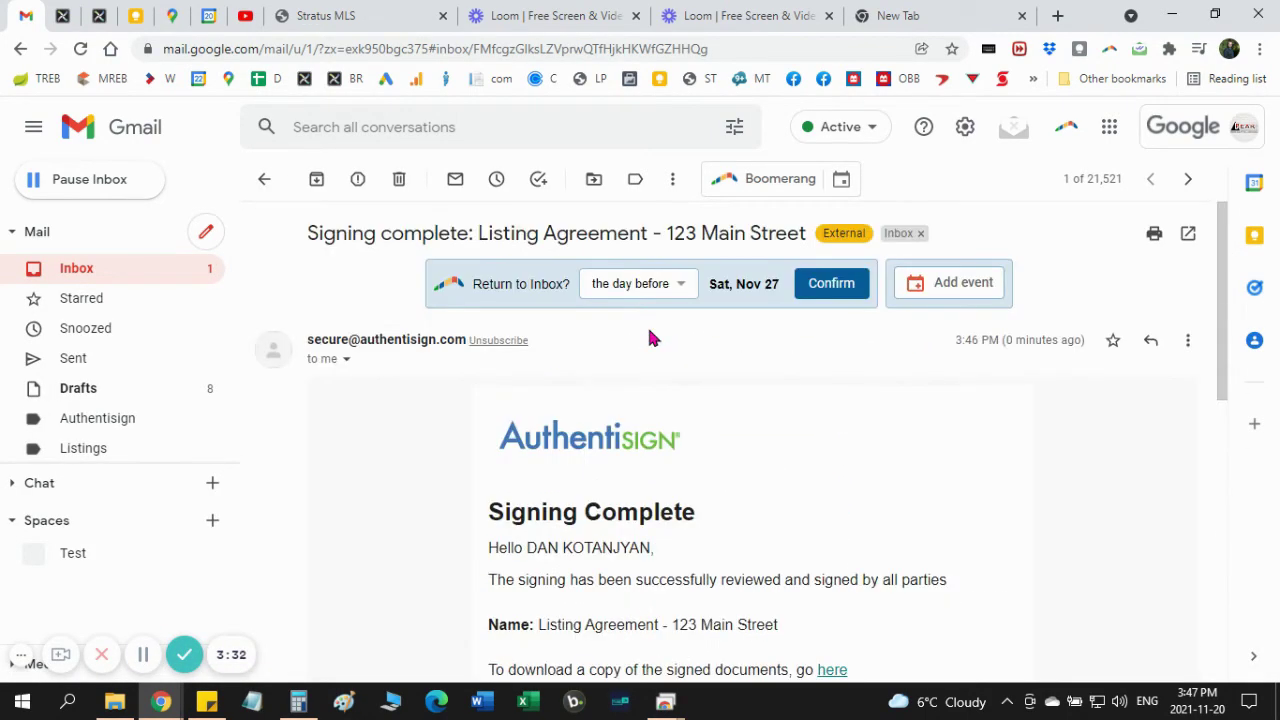
{"action": "scroll", "coordinate": [650, 338], "scroll_direction": "down", "scroll_amount": 3}
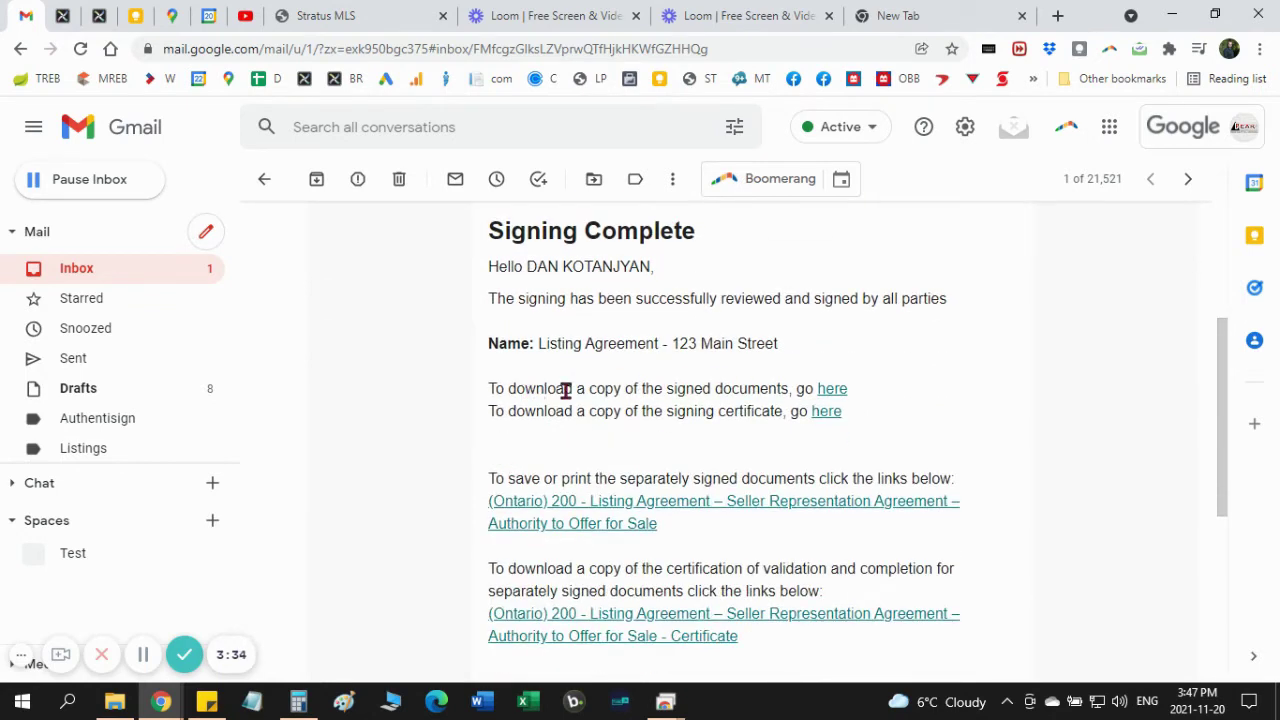
Step: Open the signed documents copy from the email to check its initials, signature and date, and view the option to save it as a PDF
{"action": "left_click", "coordinate": [832, 390]}
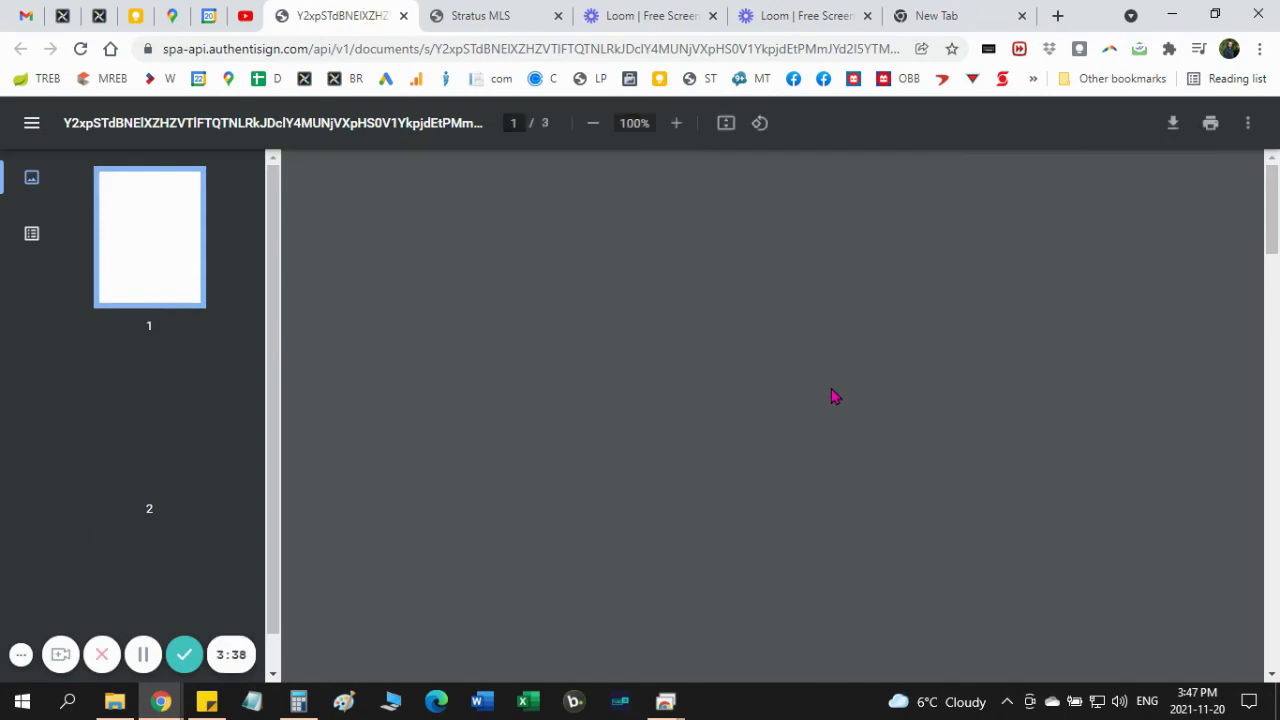
{"action": "scroll", "coordinate": [710, 352], "scroll_direction": "down", "scroll_amount": 10}
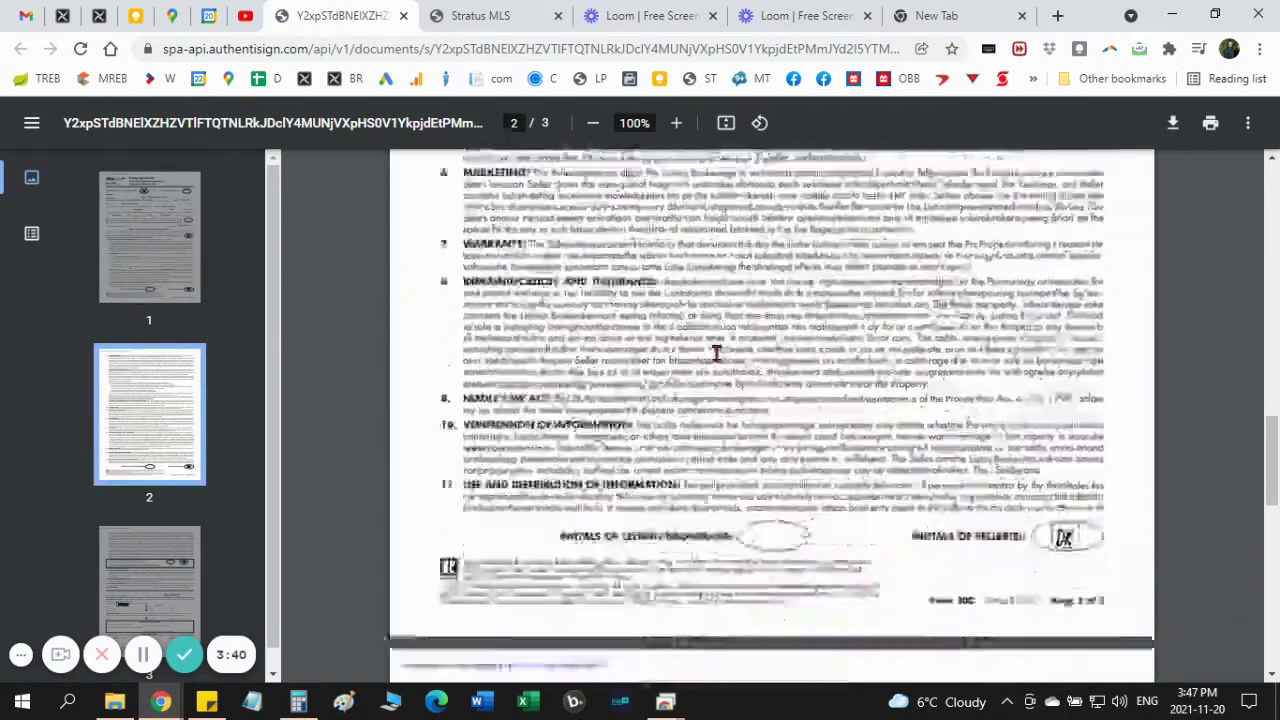
{"action": "scroll", "coordinate": [720, 320], "scroll_direction": "down", "scroll_amount": 15}
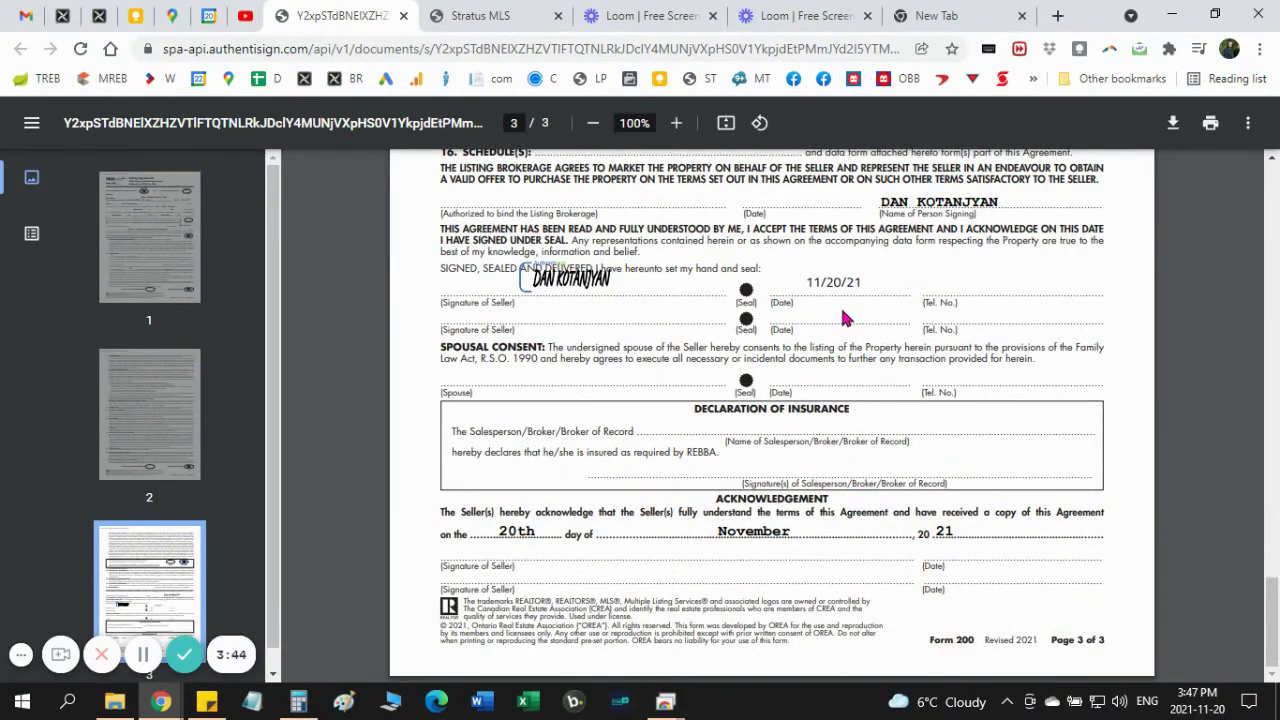
{"action": "scroll", "coordinate": [850, 340], "scroll_direction": "up", "scroll_amount": 8}
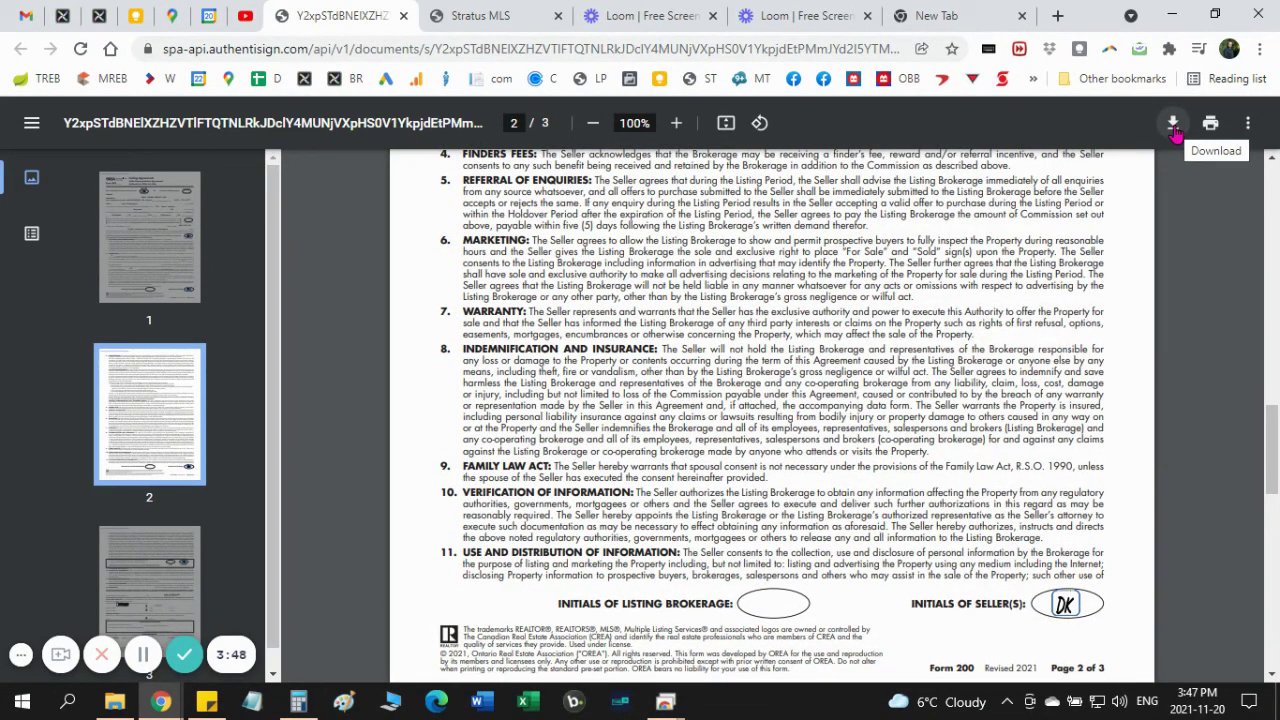
{"action": "left_click", "coordinate": [1173, 123]}
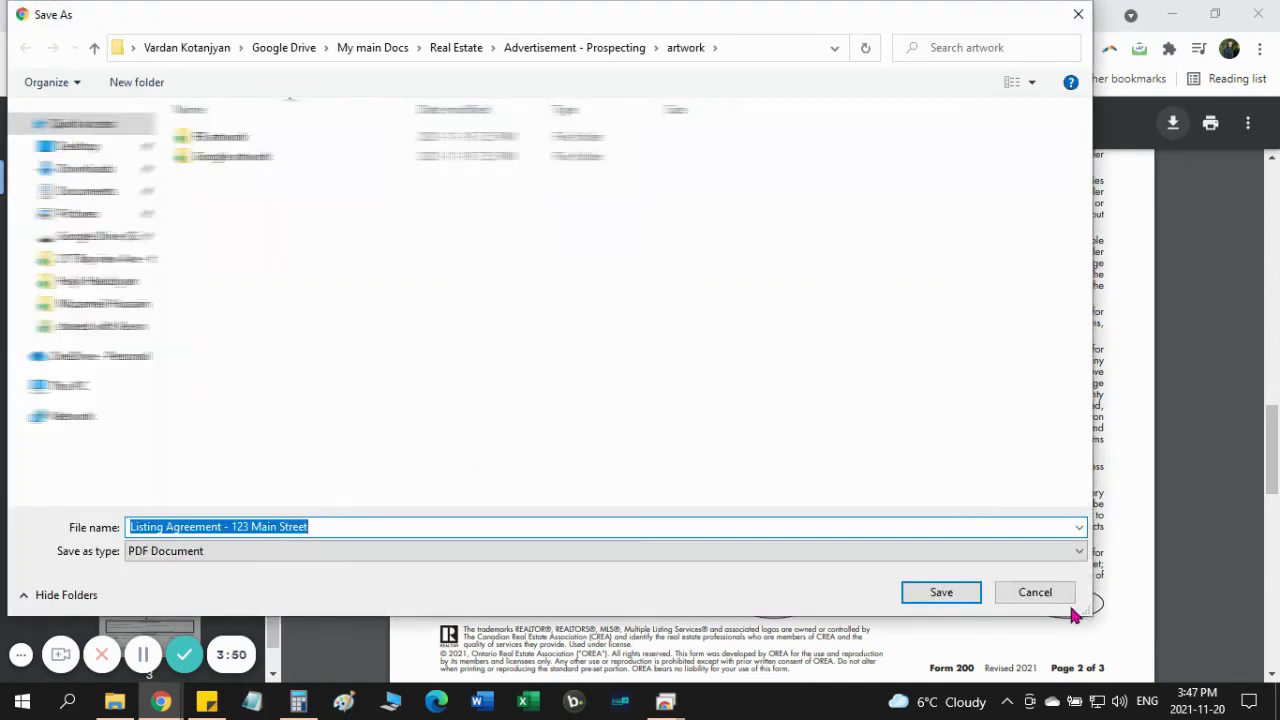
{"action": "left_click", "coordinate": [1050, 597]}
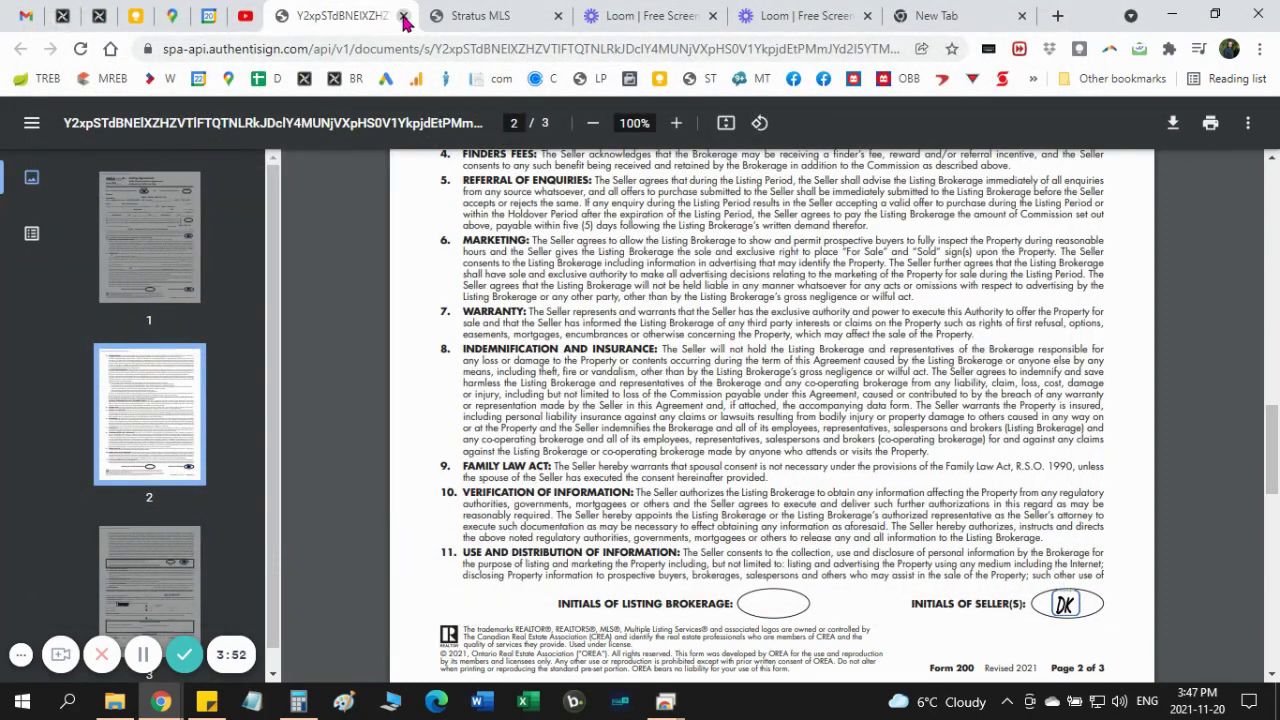